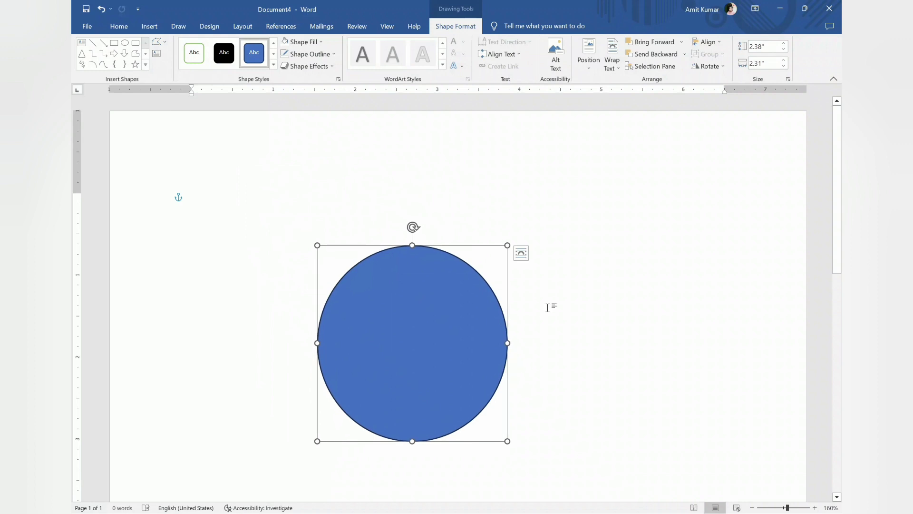
Remove the blue fill from the circle, keeping only its outline
scroll(551, 304, "down", 3)
scroll(518, 250, "up", 2, "ctrl")
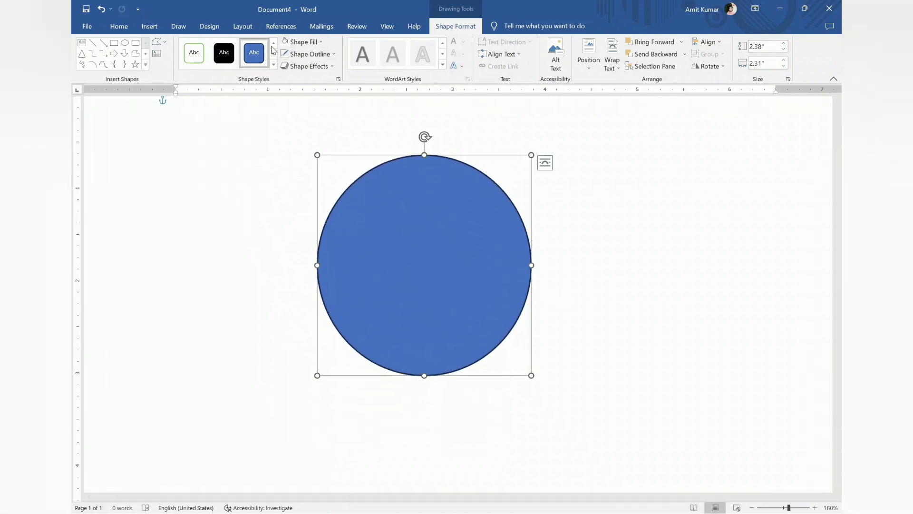
left_click(305, 41)
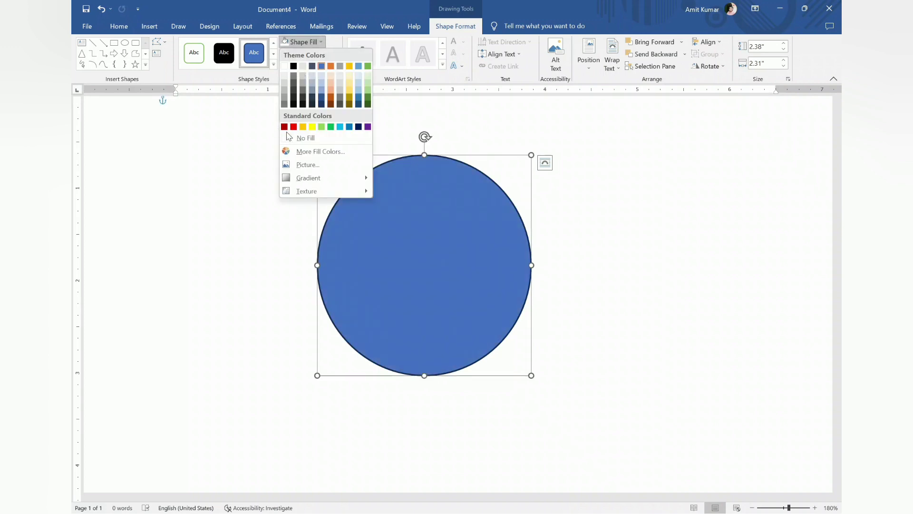
left_click(305, 138)
left_click(289, 135)
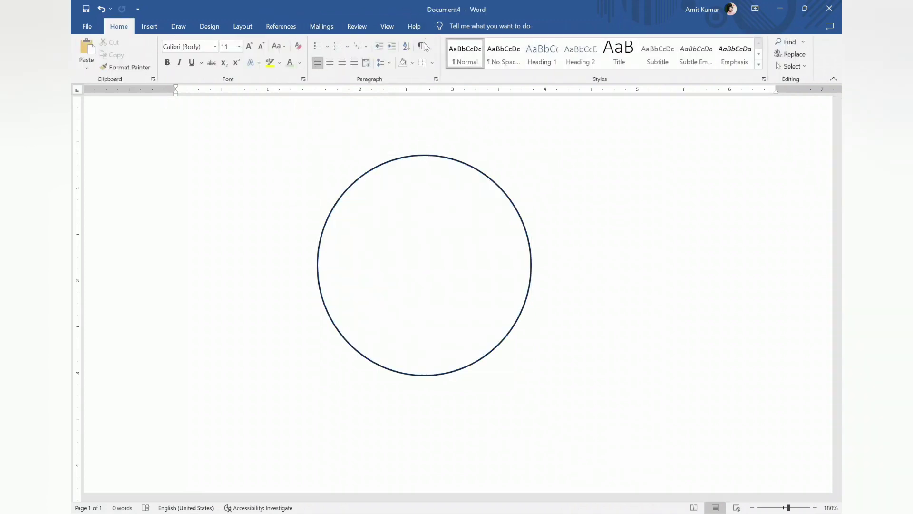
Set the circle's outline weight to 2¼ pt
left_click(374, 169)
left_click(451, 28)
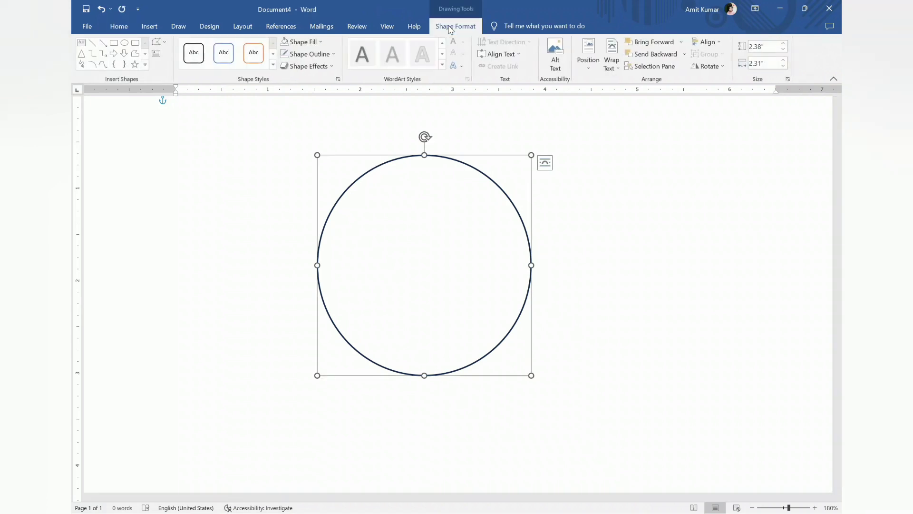
left_click(333, 55)
mouse_move(317, 175)
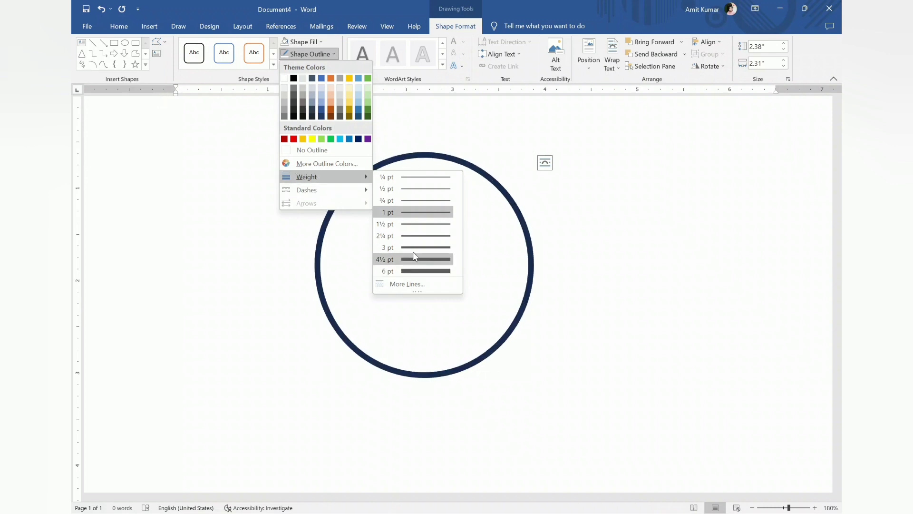
left_click(434, 236)
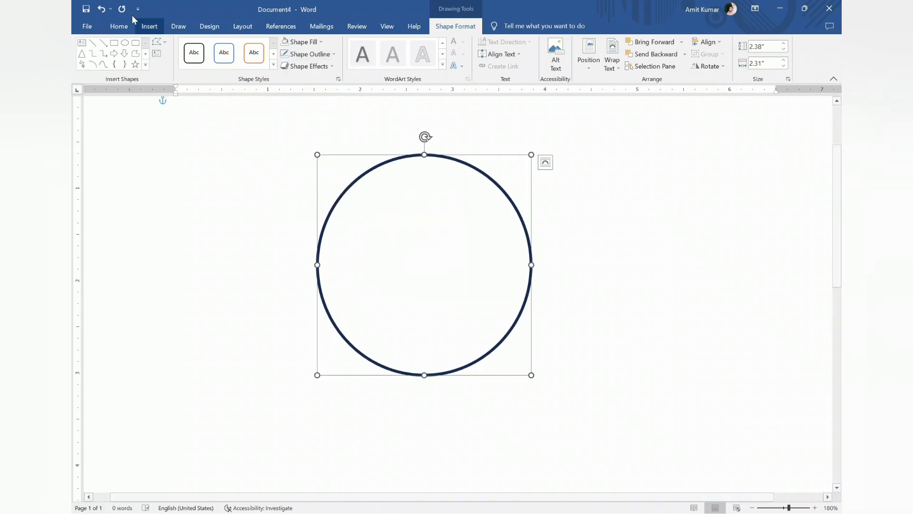
Insert a blue shadowed WordArt and replace its placeholder text with the letter T
left_click(149, 26)
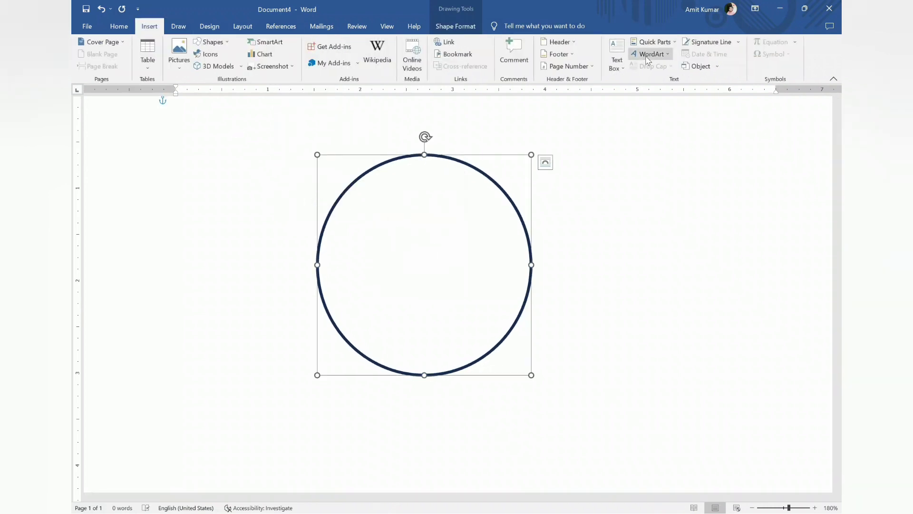
left_click(646, 54)
left_click(678, 74)
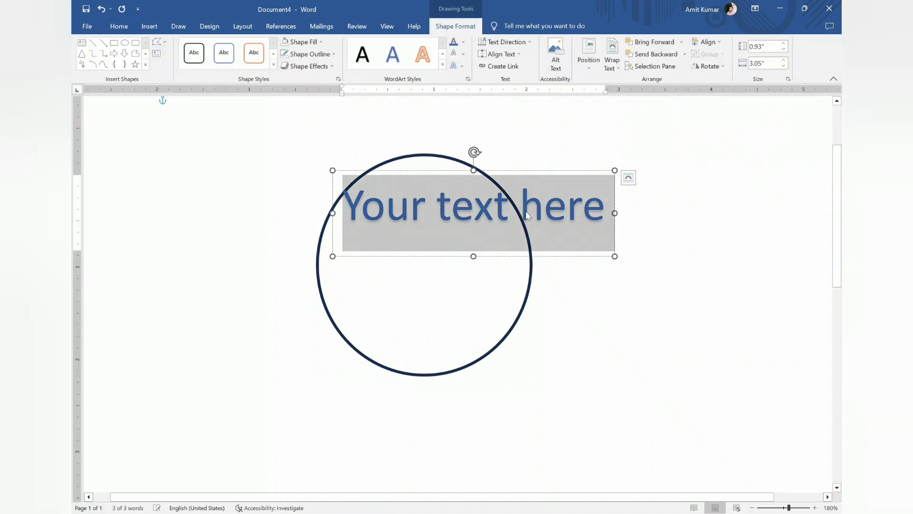
key("Delete")
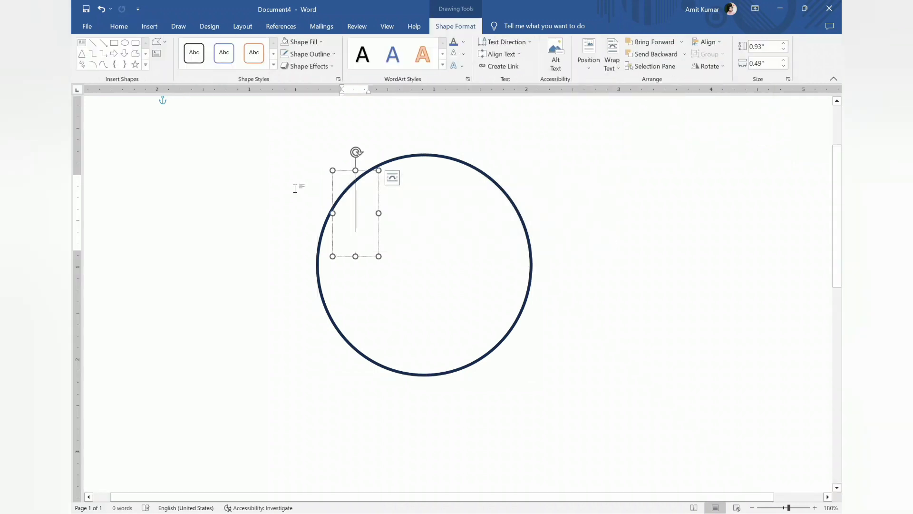
type("T")
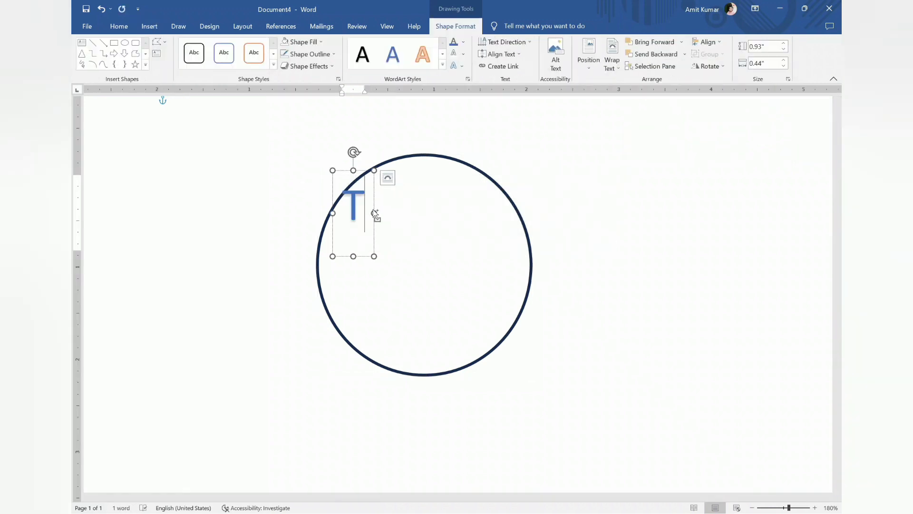
Change the font of the WordArt letter T to NSimSun
key("ctrl+a")
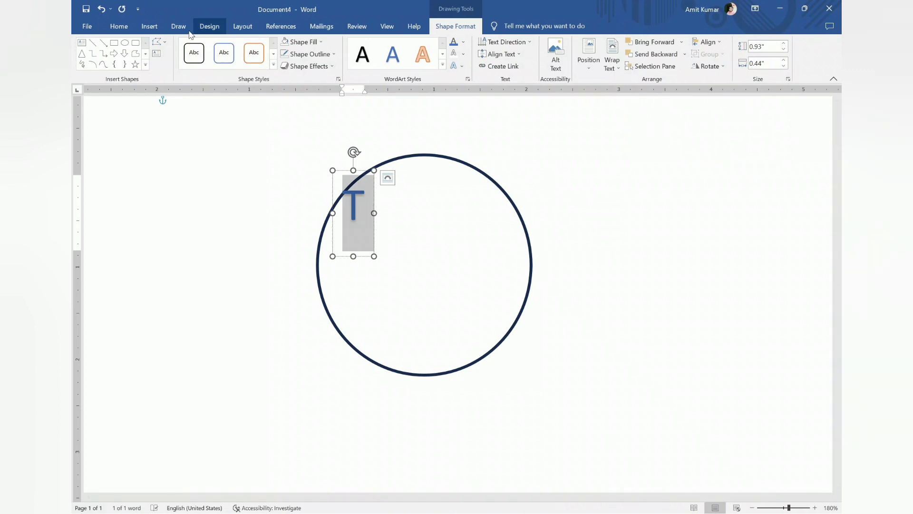
right_click(366, 205)
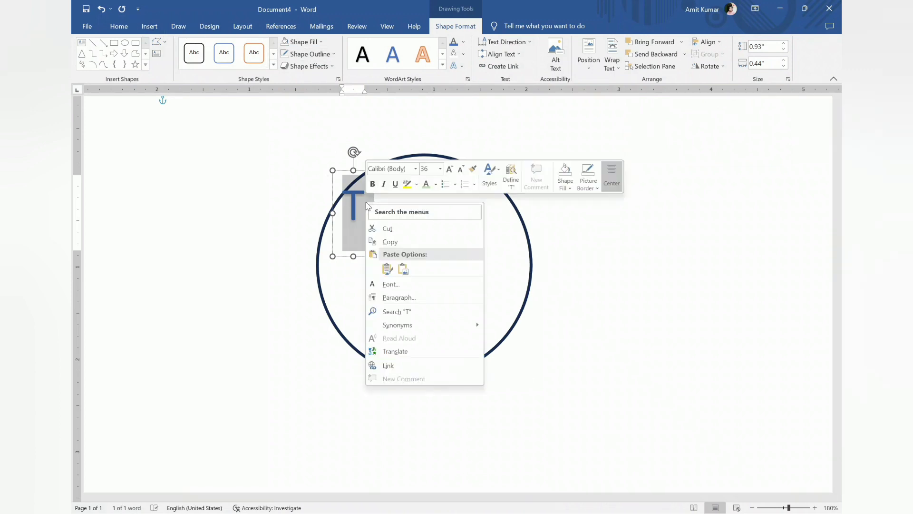
left_click(415, 169)
scroll(424, 304, "down", 20)
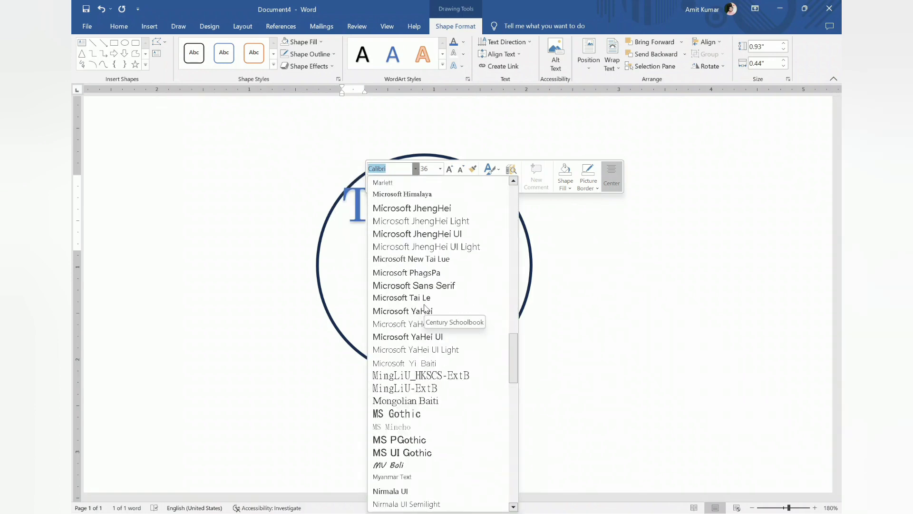
scroll(425, 307, "down", 8)
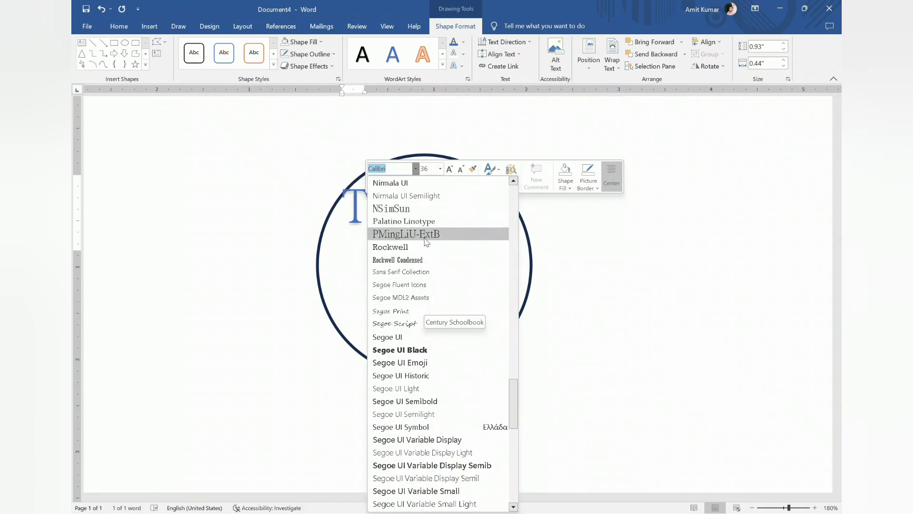
scroll(423, 233, "up", 2)
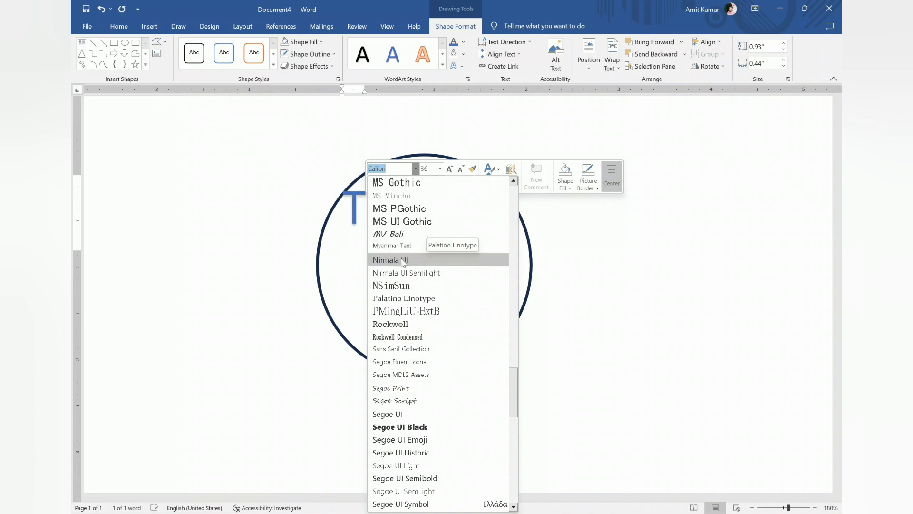
left_click(399, 287)
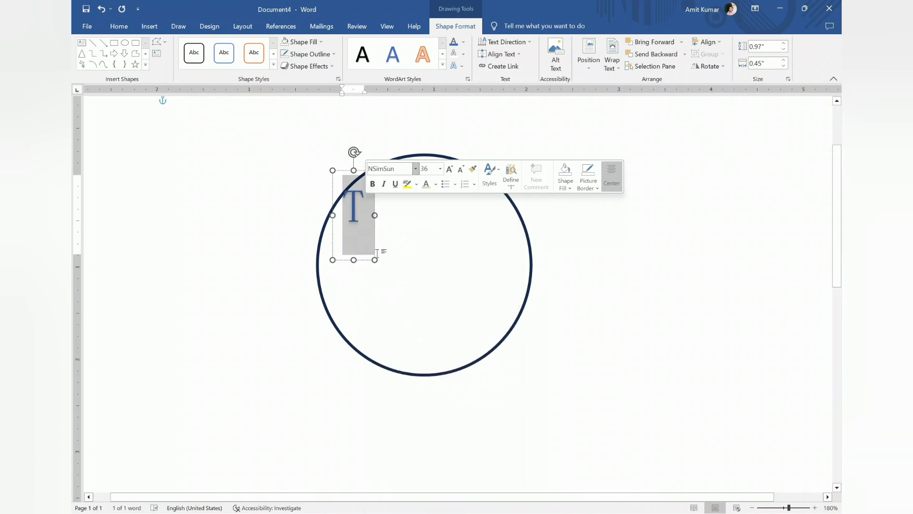
Enlarge the letter T to font size 240 and position it over the circle
left_click_drag(374, 244, 410, 239)
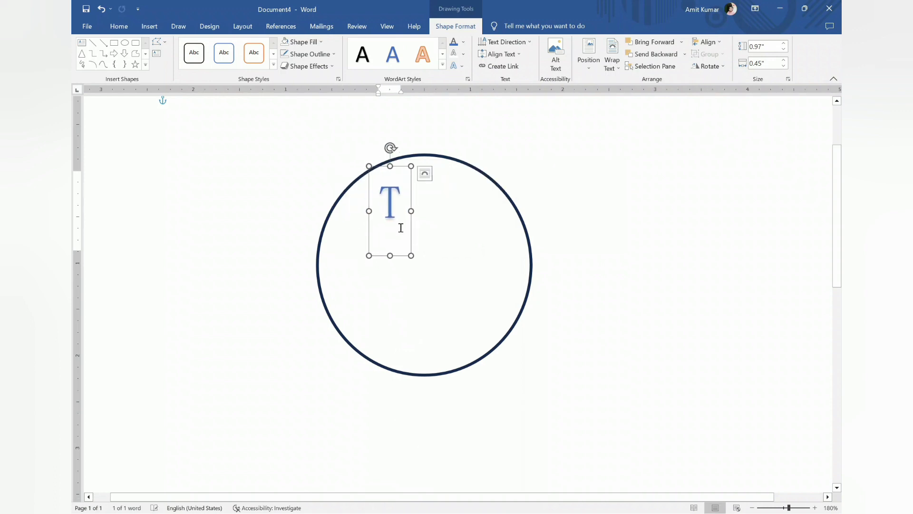
double_click(401, 225)
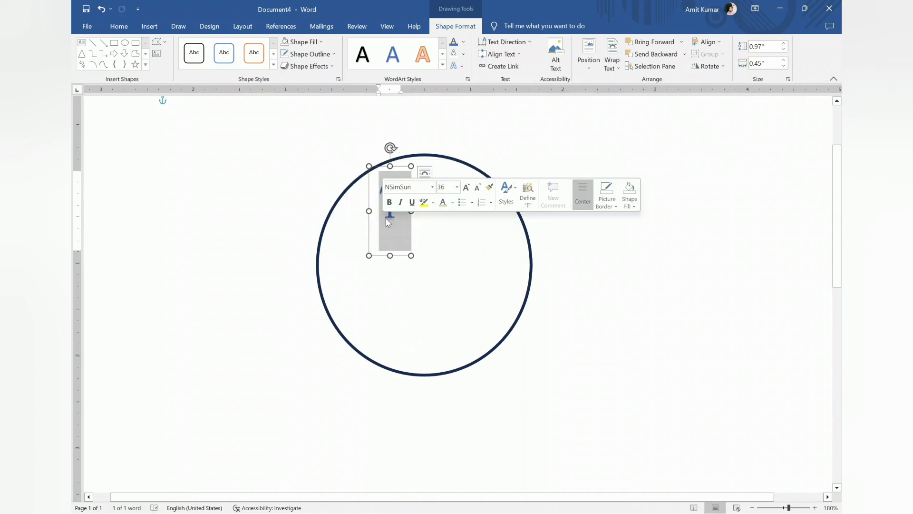
left_click(465, 188)
left_click(465, 189)
left_click(465, 188)
left_click(464, 188)
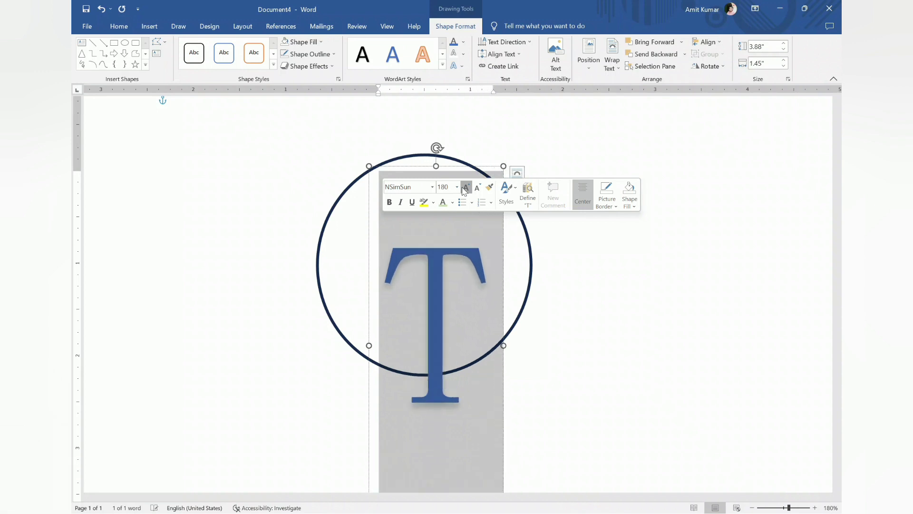
left_click(464, 189)
left_click(464, 188)
left_click(465, 188)
left_click(465, 189)
left_click(465, 189)
left_click(464, 188)
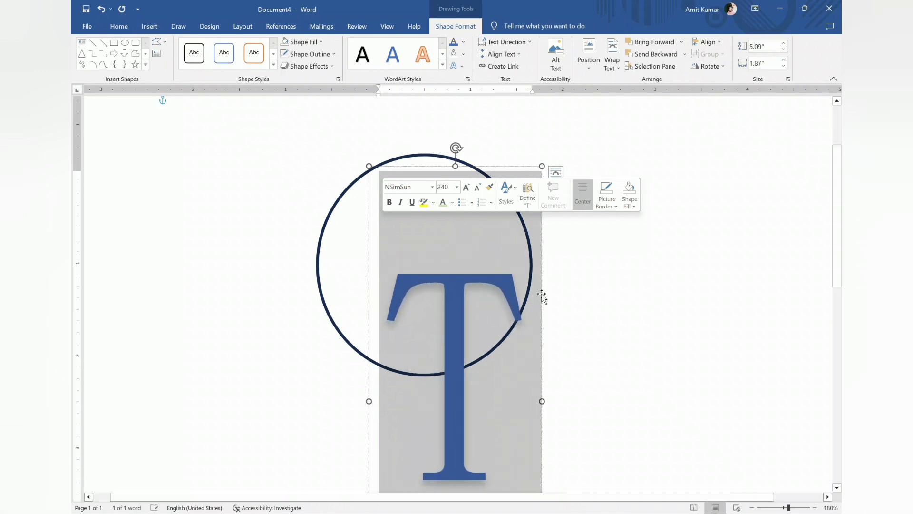
left_click_drag(542, 294, 507, 177)
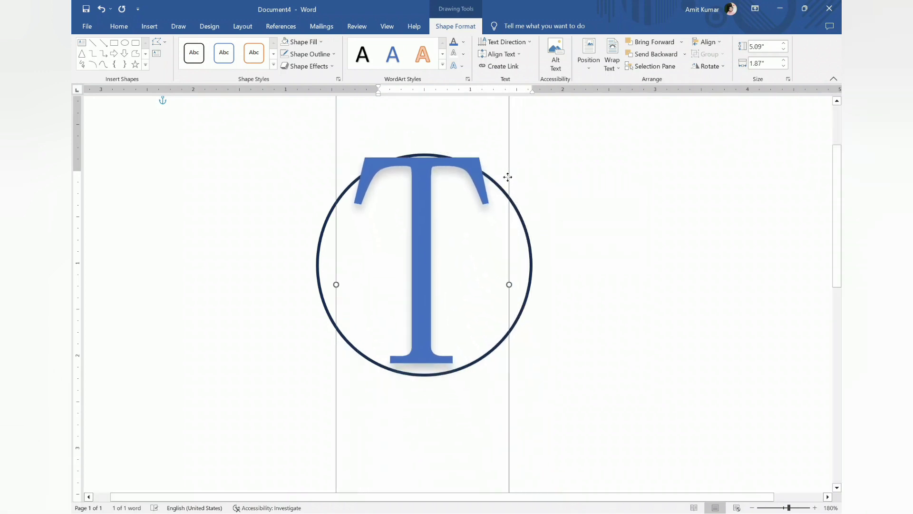
Increase the T's font size to 260 and recentre the letter over the circle
left_click_drag(481, 241, 416, 245)
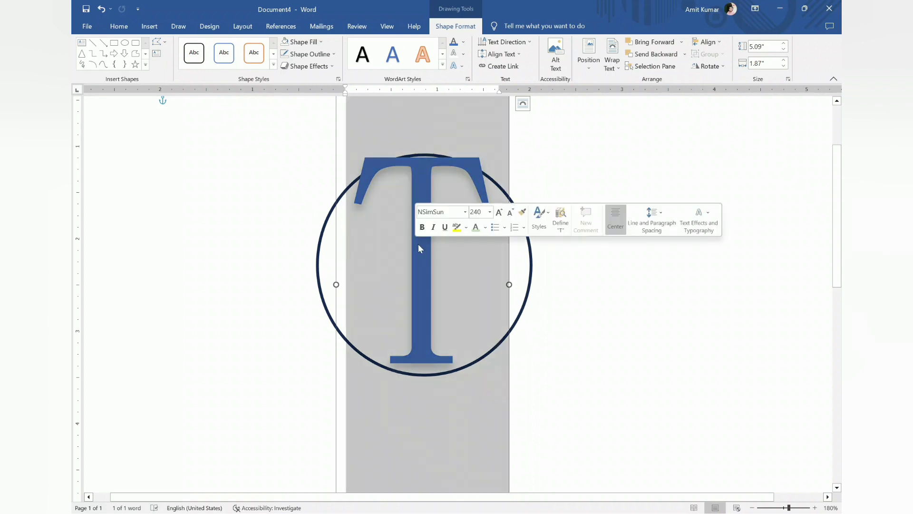
left_click(499, 212)
left_click(499, 212)
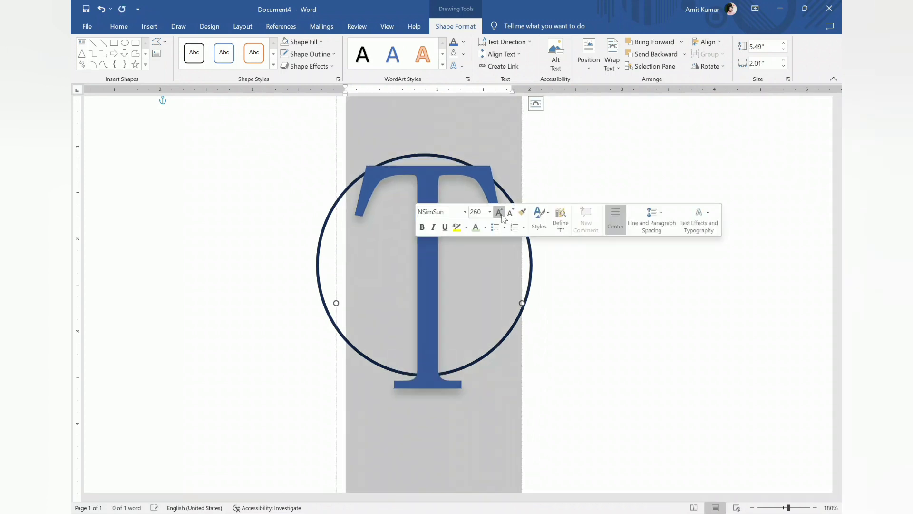
left_click(519, 258)
left_click_drag(519, 258, 517, 250)
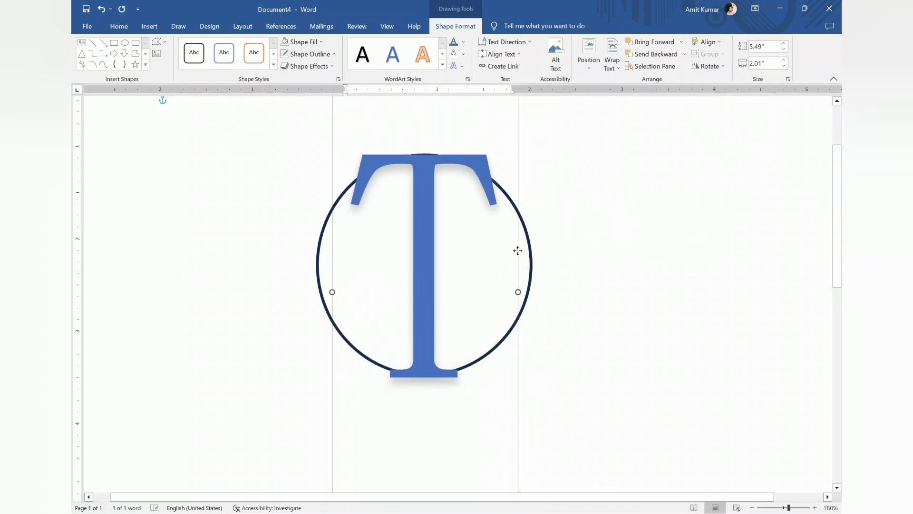
Enlarge the circle to about 2.56" high and 2.37" wide, extending it slightly above and below the T
left_click(531, 258)
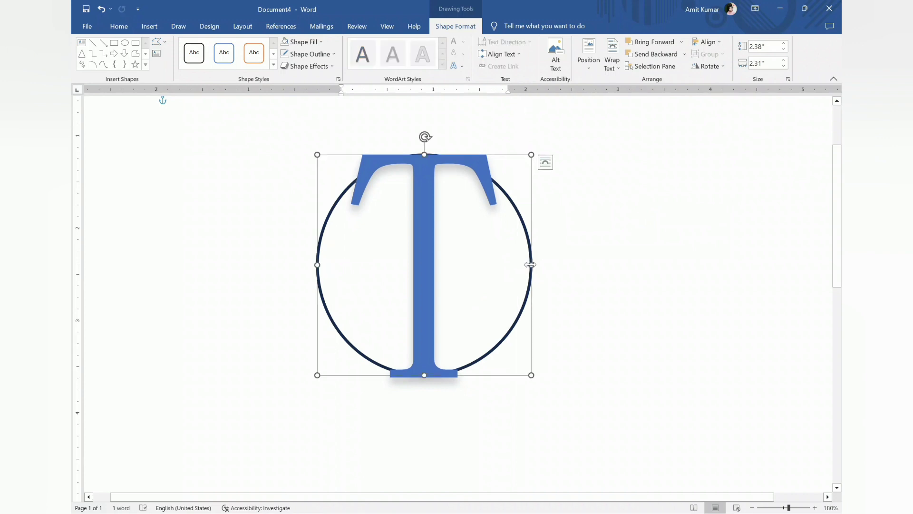
left_click_drag(531, 265, 537, 265)
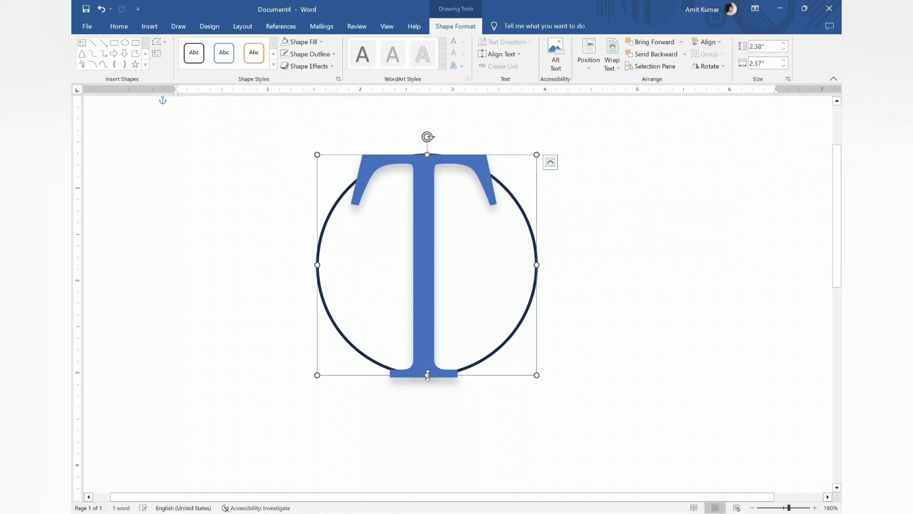
left_click_drag(428, 375, 428, 383)
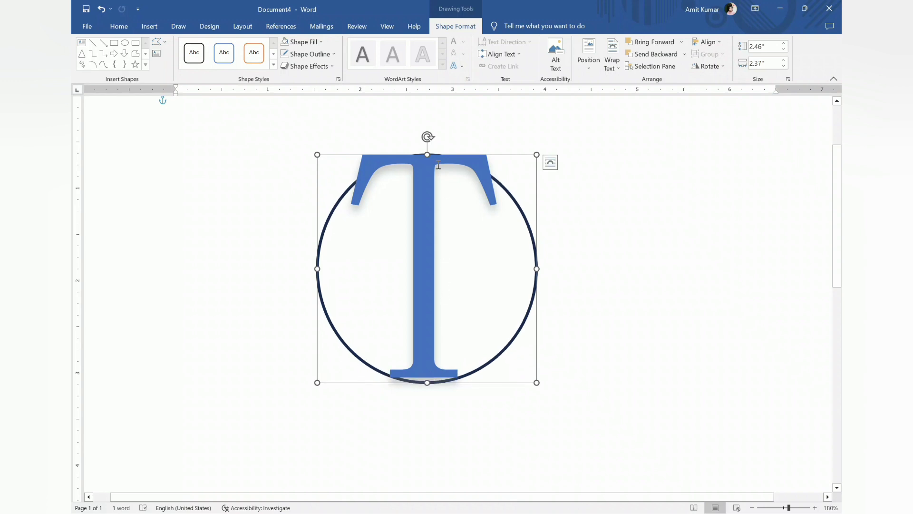
left_click_drag(426, 151, 427, 144)
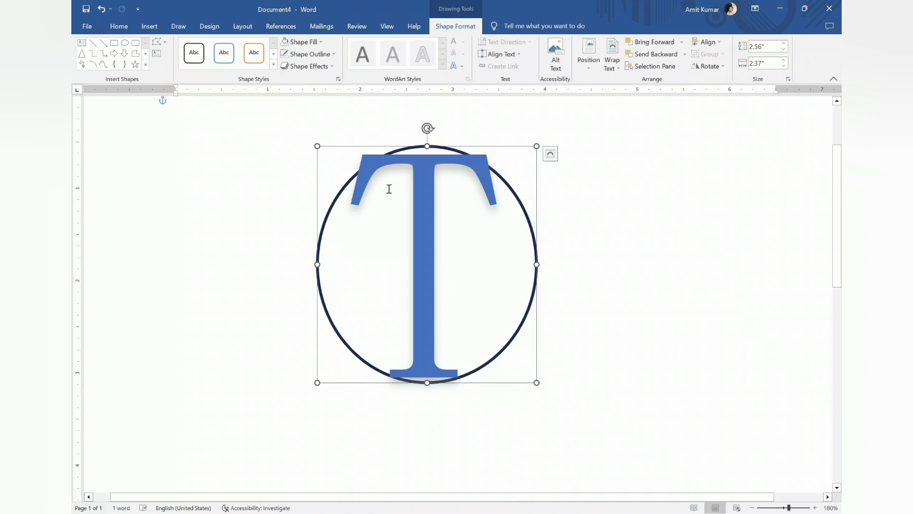
Shift the oval slightly left and narrow it from both sides to centre it around the T
left_click_drag(534, 212, 529, 212)
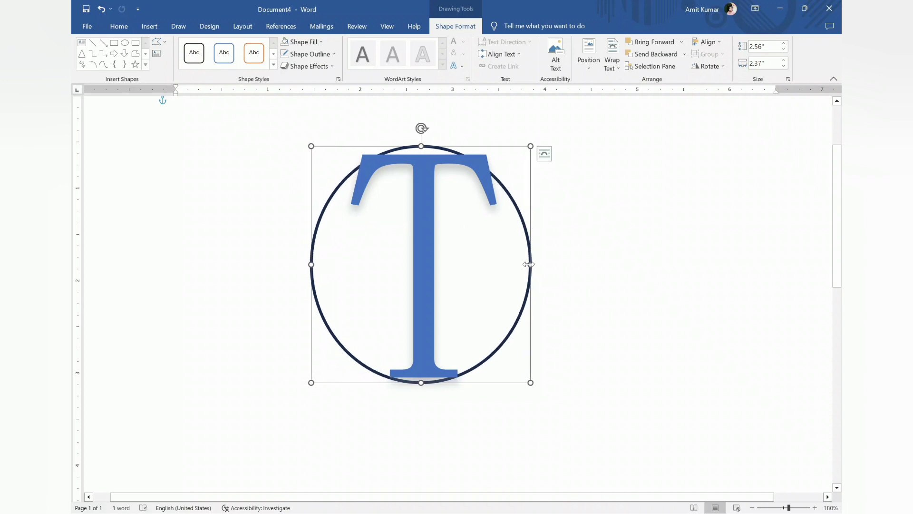
left_click_drag(529, 265, 521, 266)
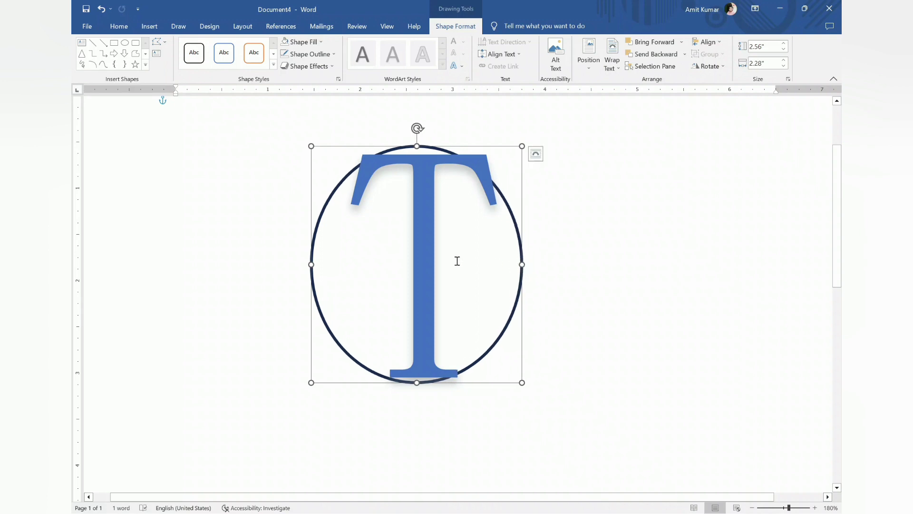
left_click_drag(312, 267, 327, 266)
left_click(566, 241)
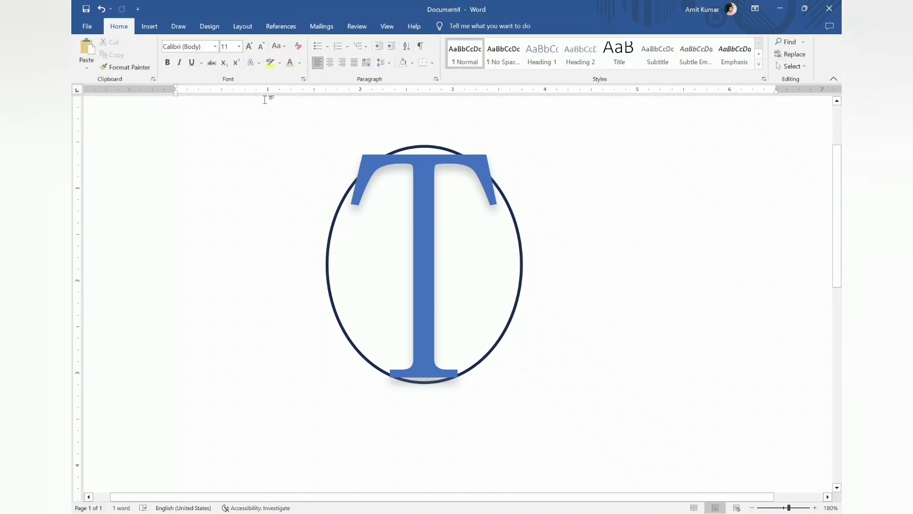
Give the letter T a white text outline and increase the outline's weight so it separates from the oval
left_click(432, 209)
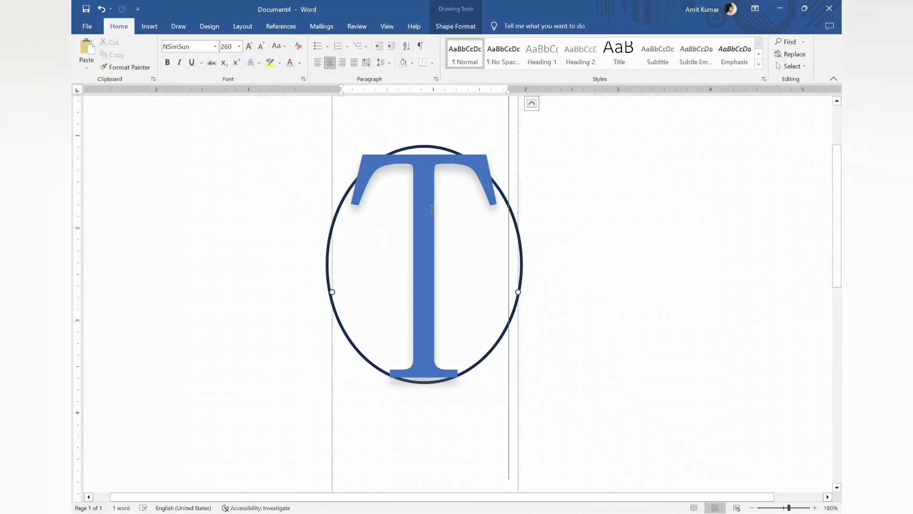
double_click(362, 212)
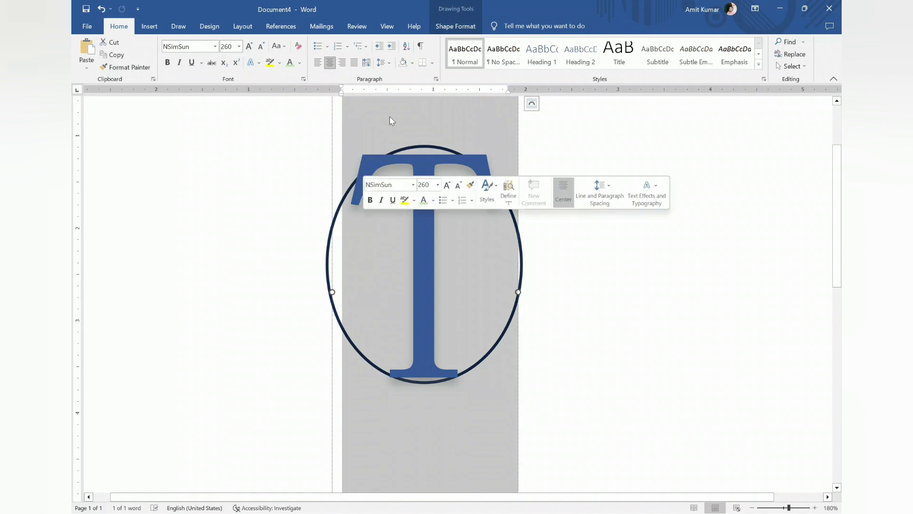
left_click(456, 27)
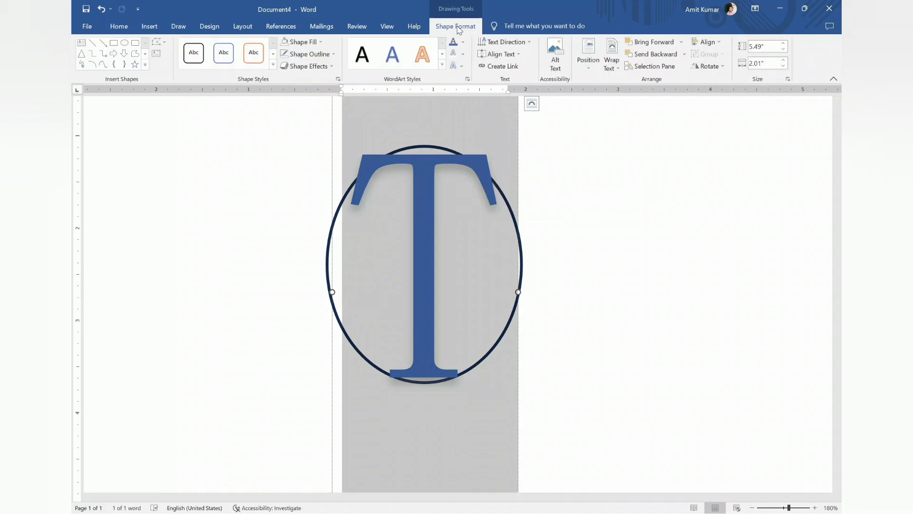
left_click(464, 55)
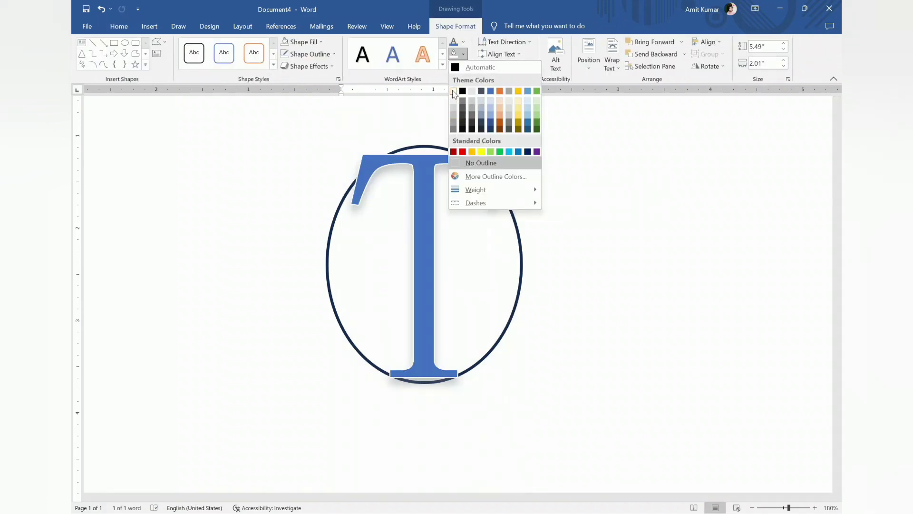
left_click(453, 91)
left_click(464, 55)
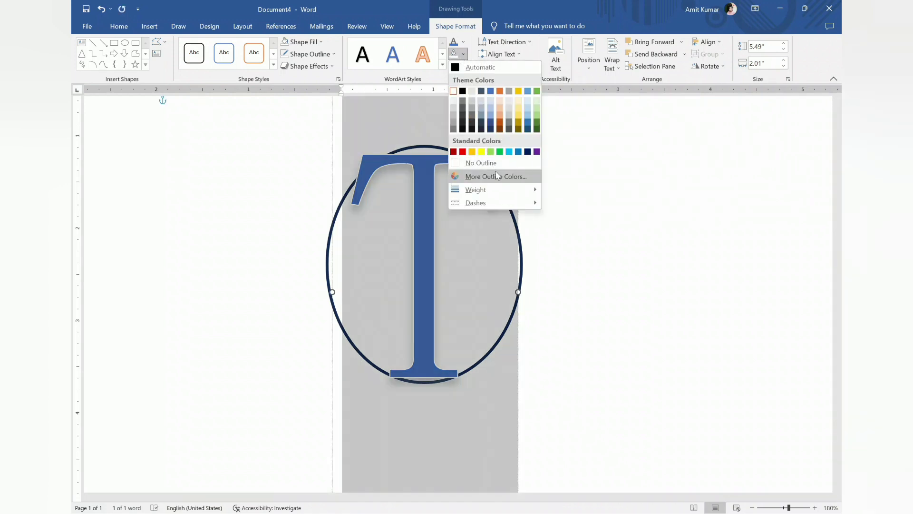
mouse_move(476, 189)
left_click(591, 246)
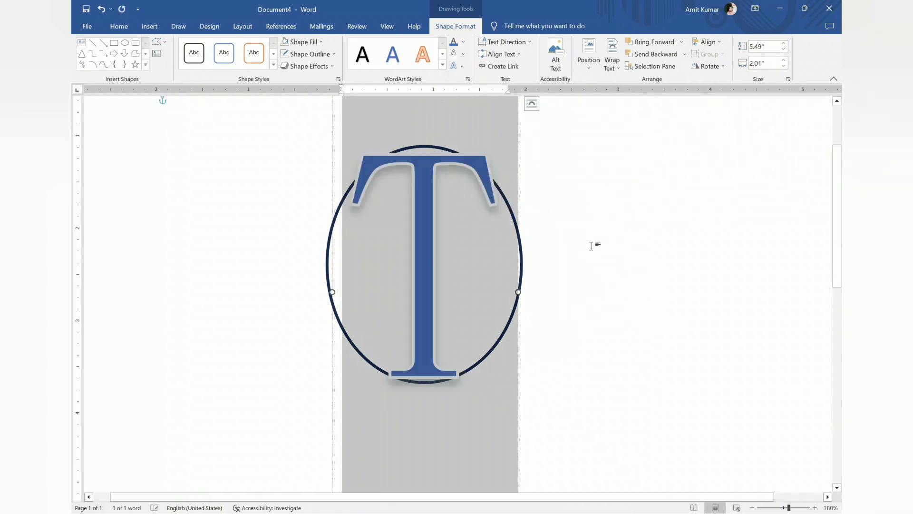
left_click(280, 287)
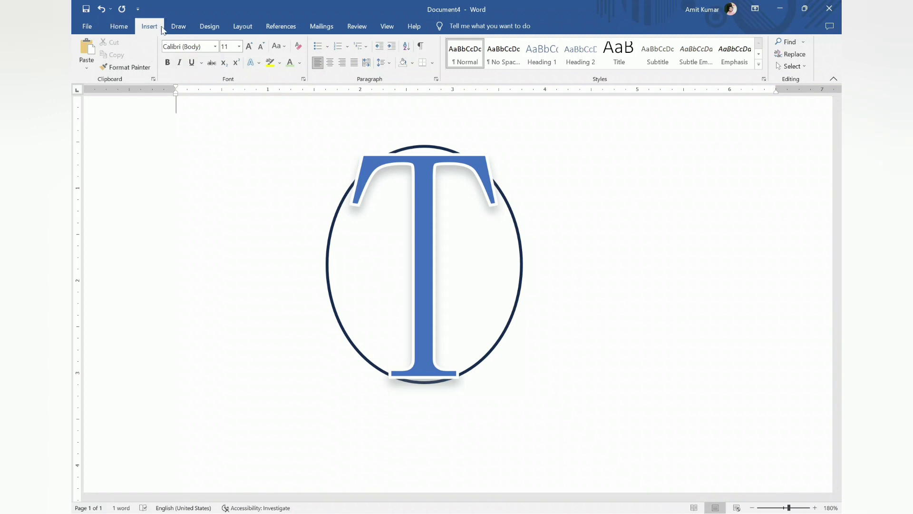
Insert a blue WordArt letter C and move it inside the oval, beside the T's stem
left_click(150, 26)
left_click(652, 54)
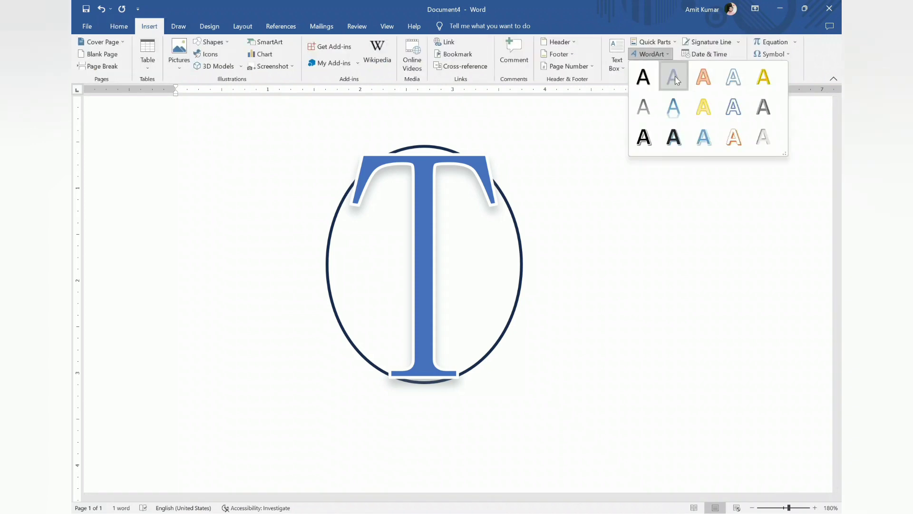
left_click(674, 76)
key("Delete")
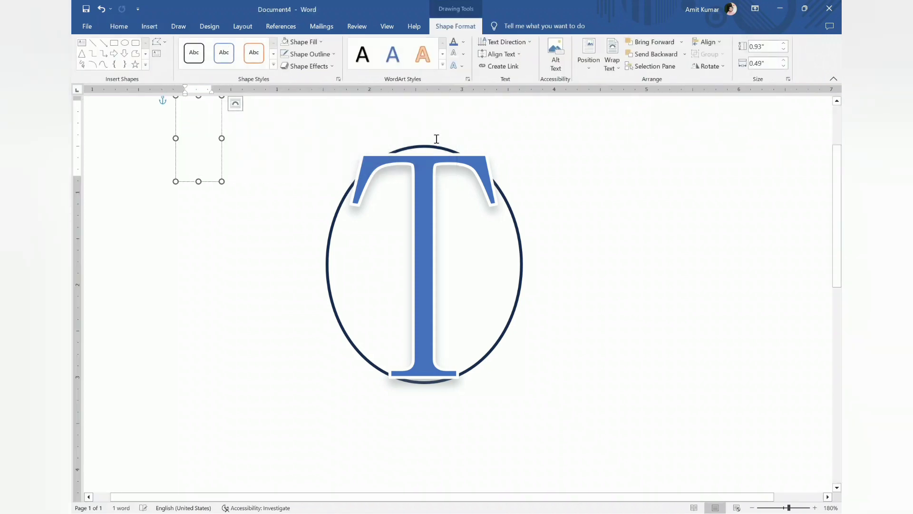
type("C")
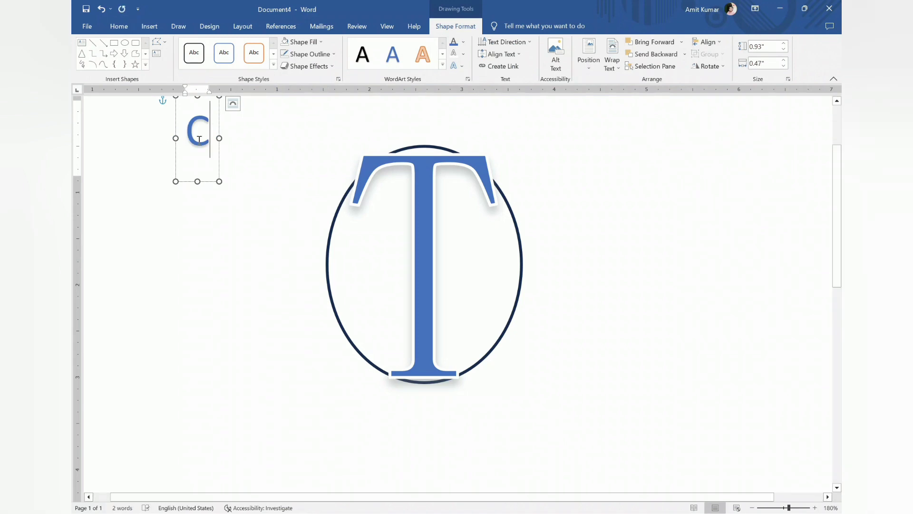
left_click_drag(220, 129, 416, 234)
Enlarge the letter C until its text box is about 3.87" high and 1.61" wide, and place it across the T's stem
left_click(400, 234)
double_click(393, 239)
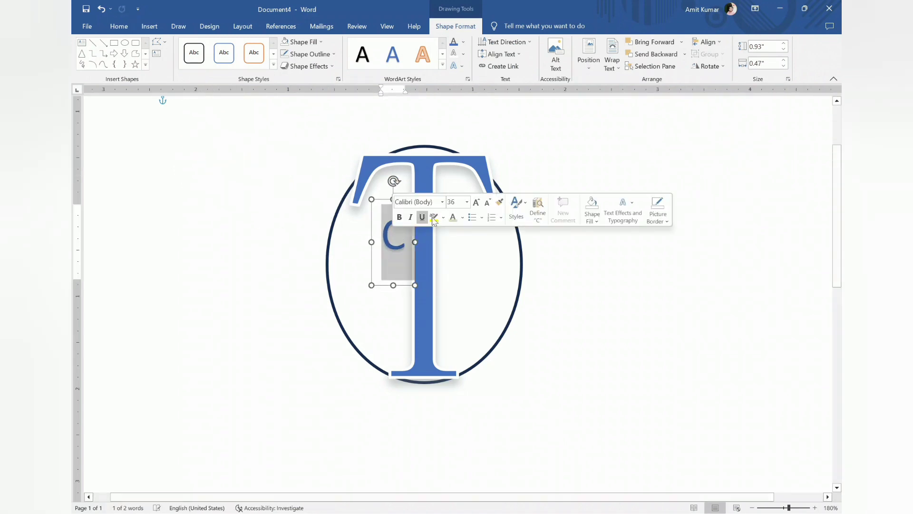
left_click(476, 202)
left_click(476, 202)
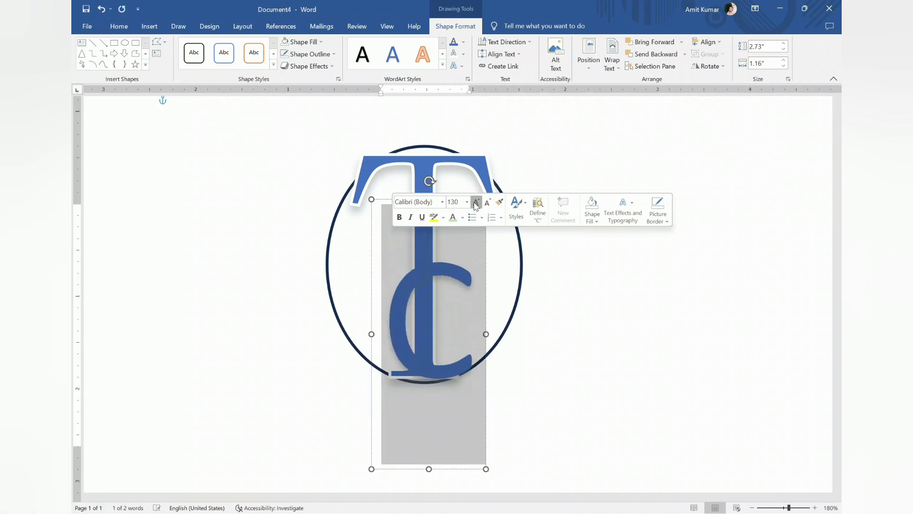
left_click(476, 202)
left_click(476, 203)
left_click(487, 203)
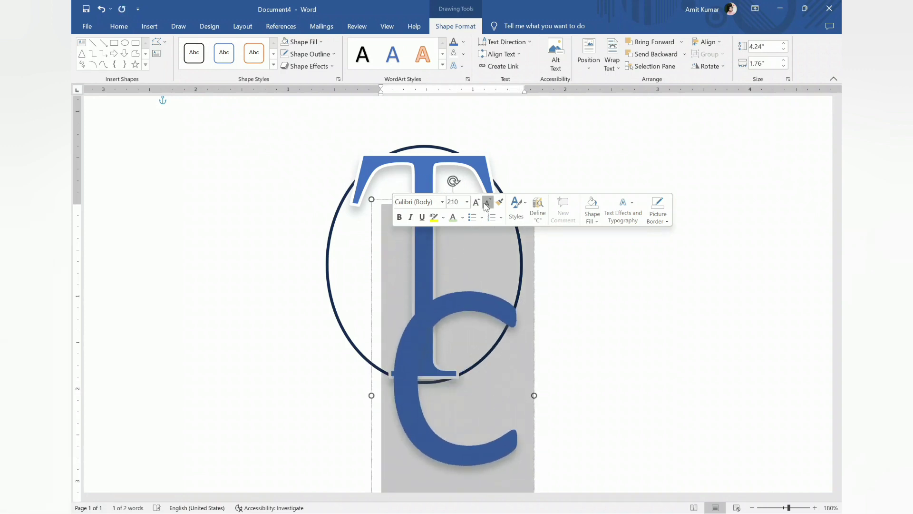
left_click(487, 203)
left_click(487, 203)
left_click_drag(519, 320, 480, 228)
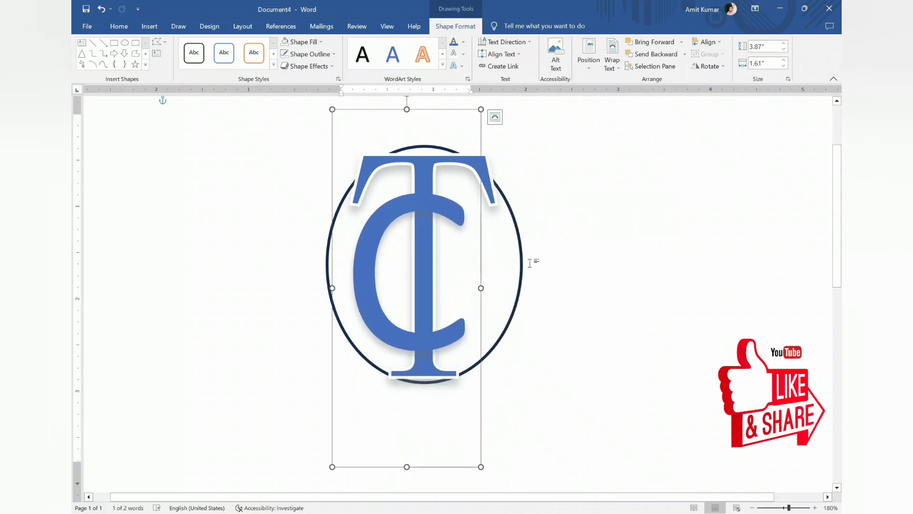
Reduce the C's font size to 170 and shift it right and down to sit across the T's stem
left_click(554, 273)
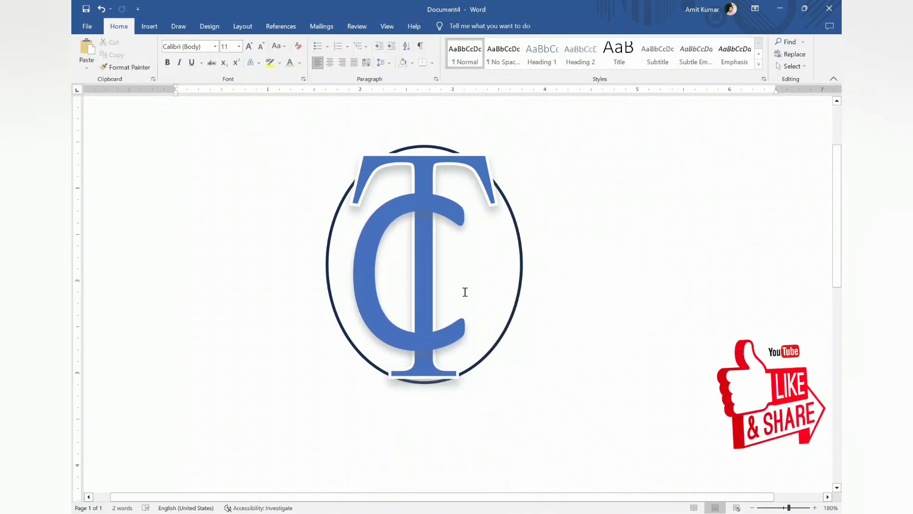
scroll(465, 291, "down", 1)
double_click(385, 257)
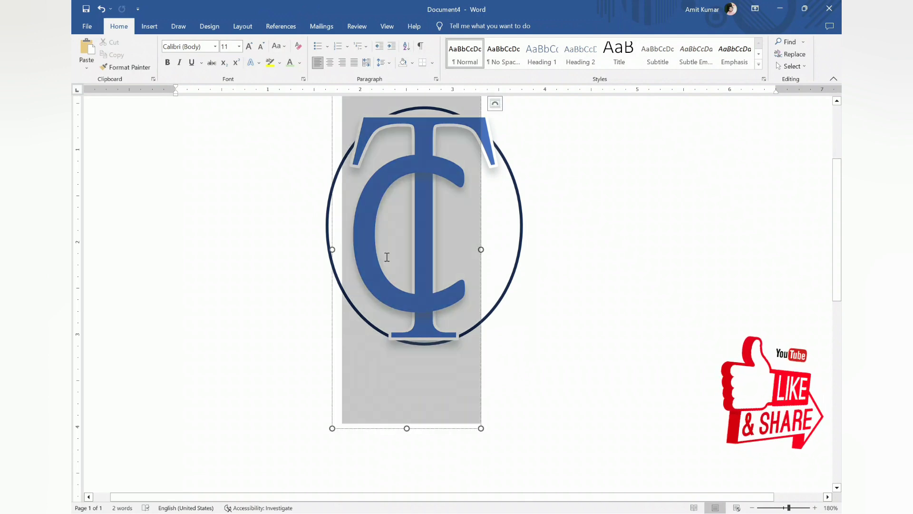
left_click(481, 232)
left_click(481, 232)
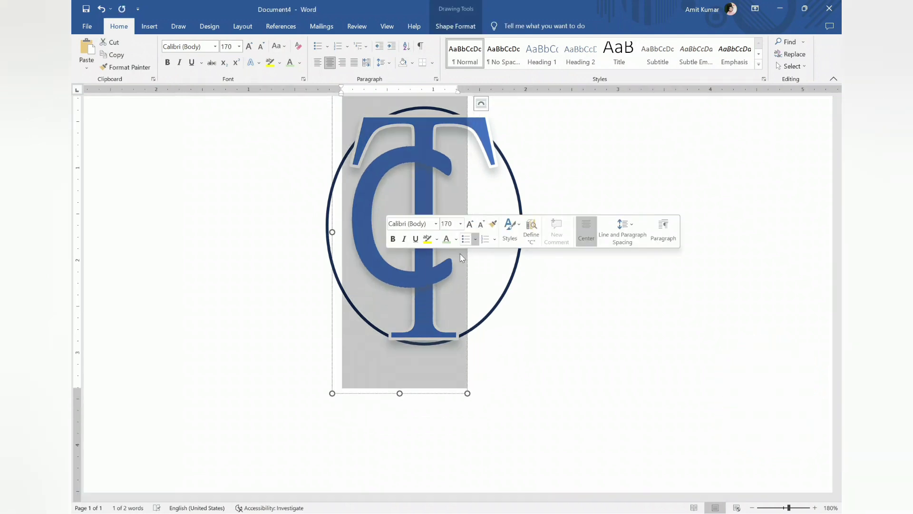
left_click(457, 267)
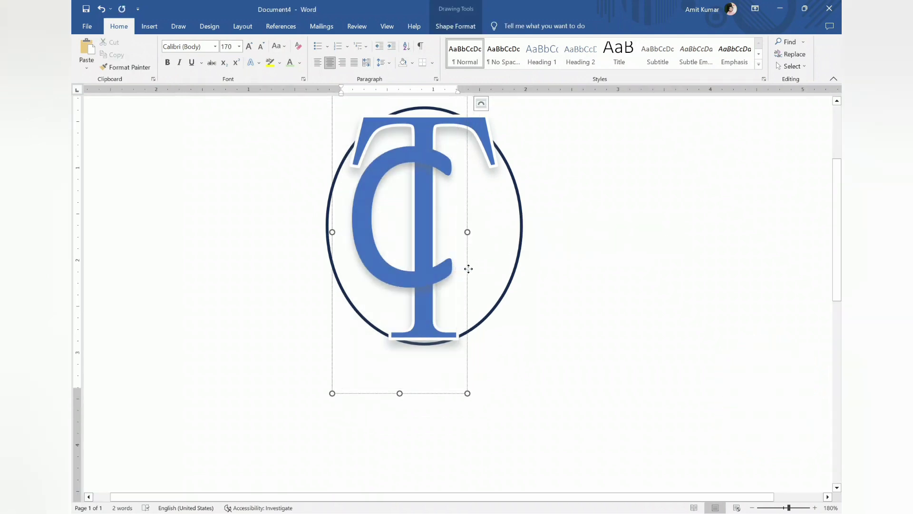
left_click_drag(466, 265, 479, 282)
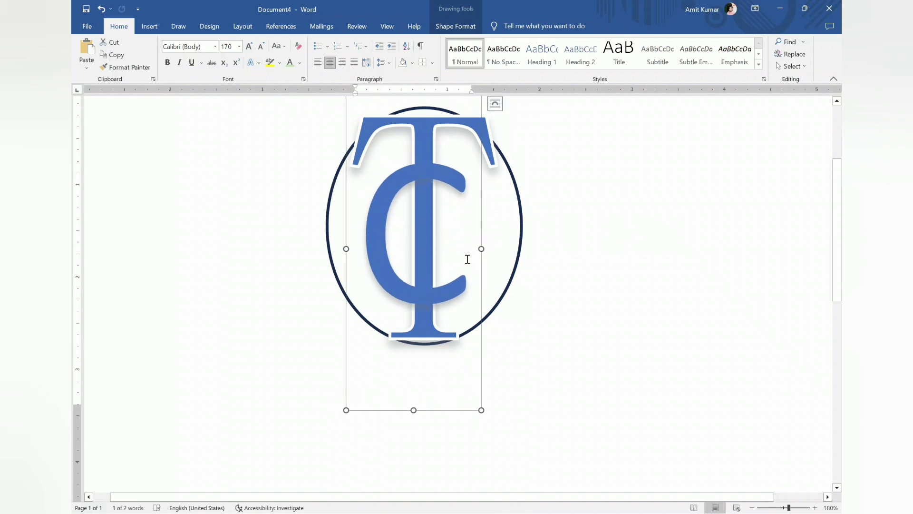
Draw a rounded rectangle about 0.4" high and 0.18" wide over the T's stem where the C's lower arm crosses it
scroll(467, 258, "up", 7, "ctrl")
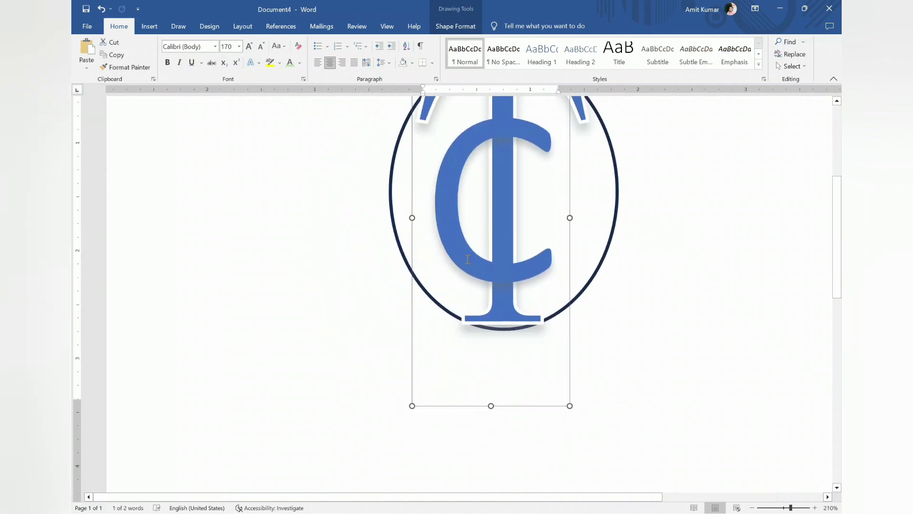
scroll(468, 259, "up", 8, "ctrl")
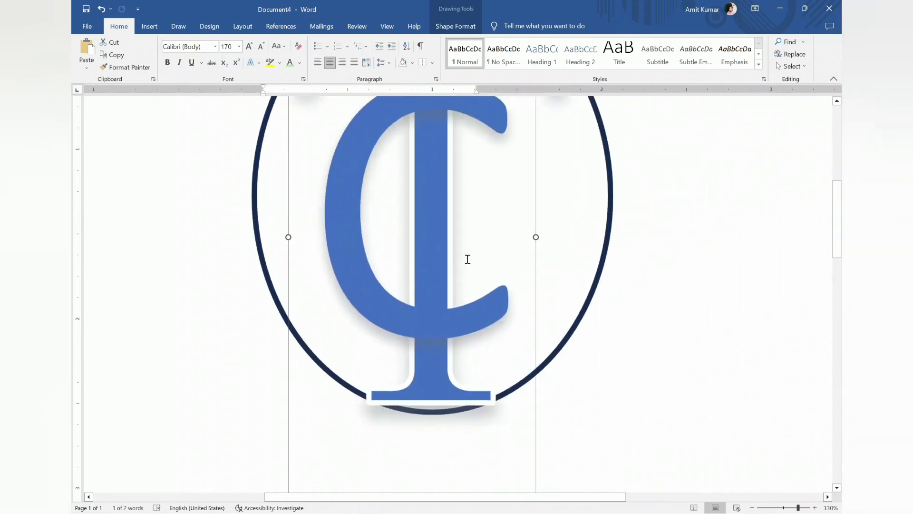
scroll(468, 259, "down", 3)
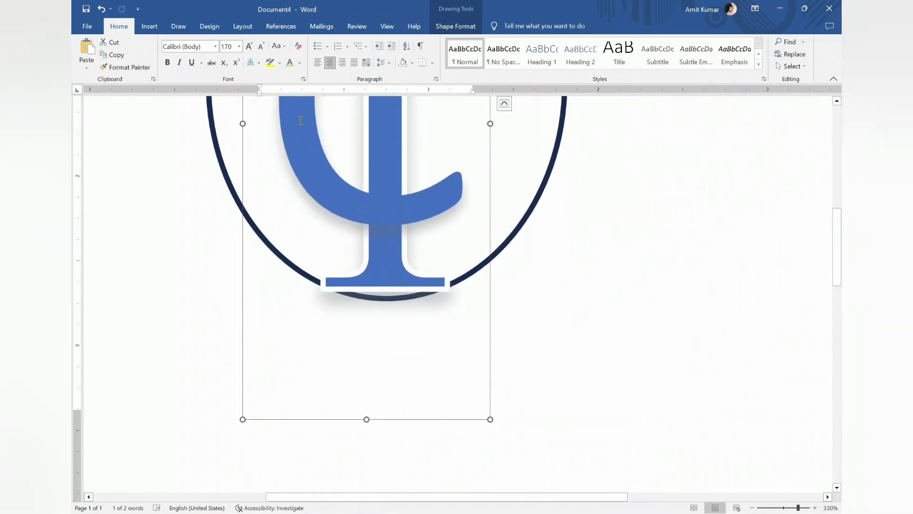
left_click(149, 27)
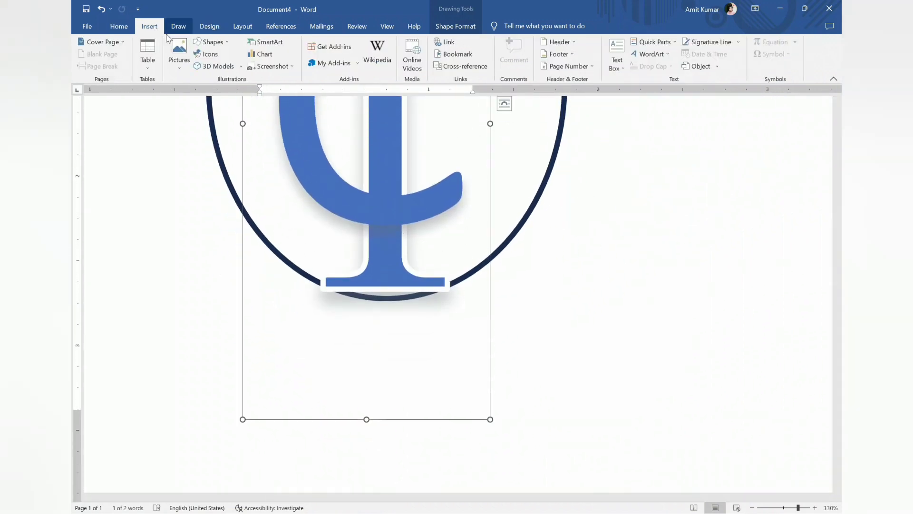
left_click(217, 43)
left_click(250, 66)
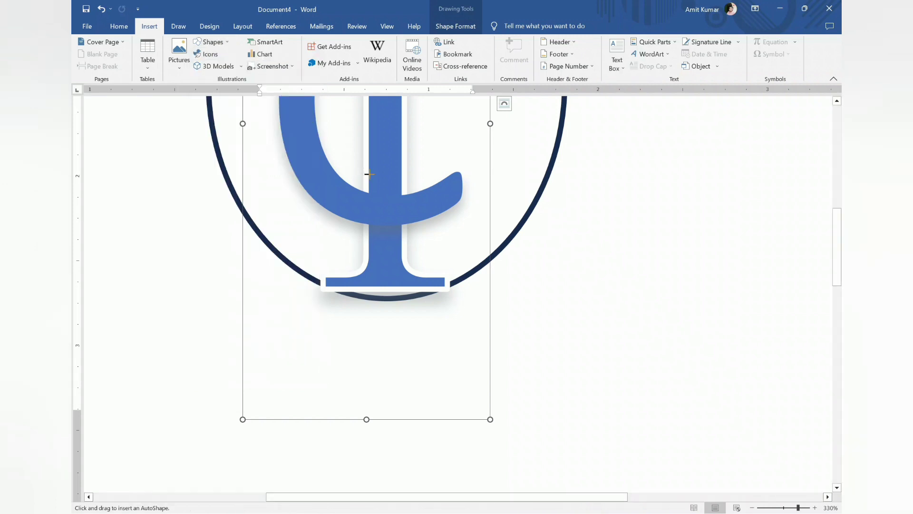
mouse_move(369, 174)
left_mouse_down()
mouse_move(384, 183)
mouse_move(401, 241)
left_mouse_up()
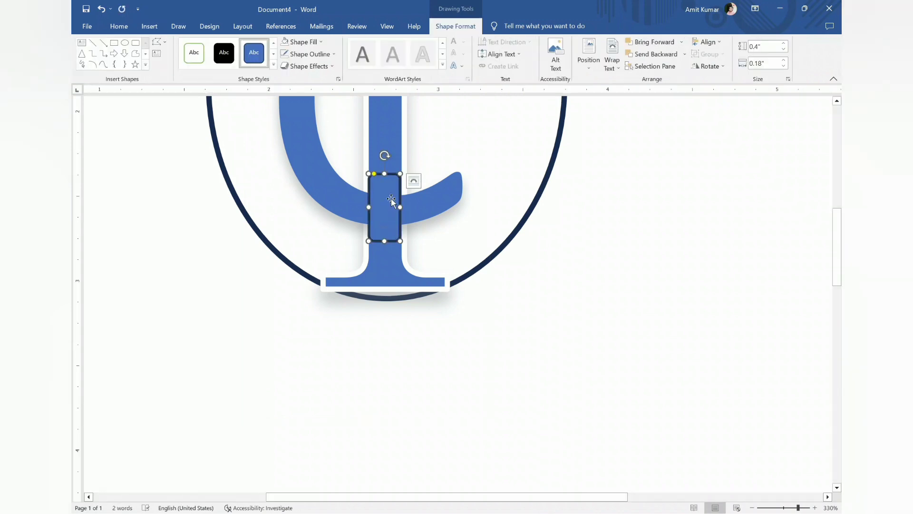
Fill the small rectangle with blue and give it a white 2¼ pt outline
left_click(302, 42)
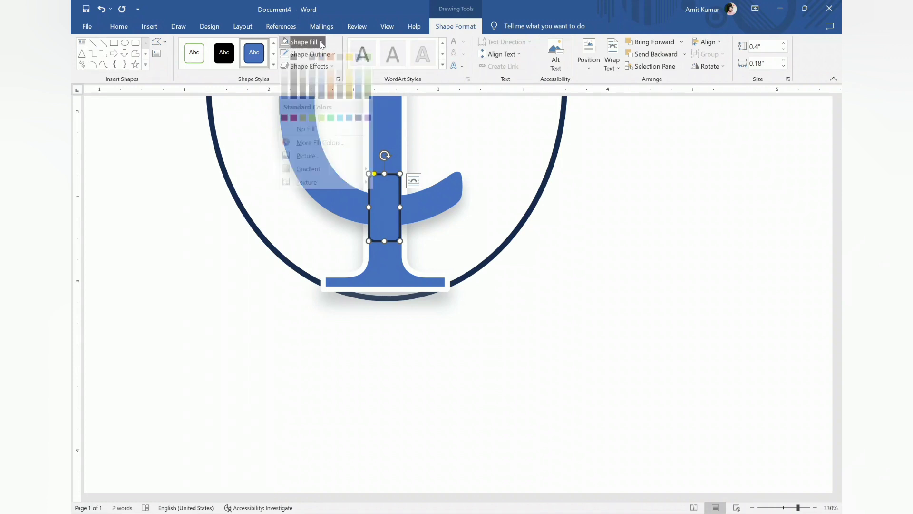
left_click(321, 67)
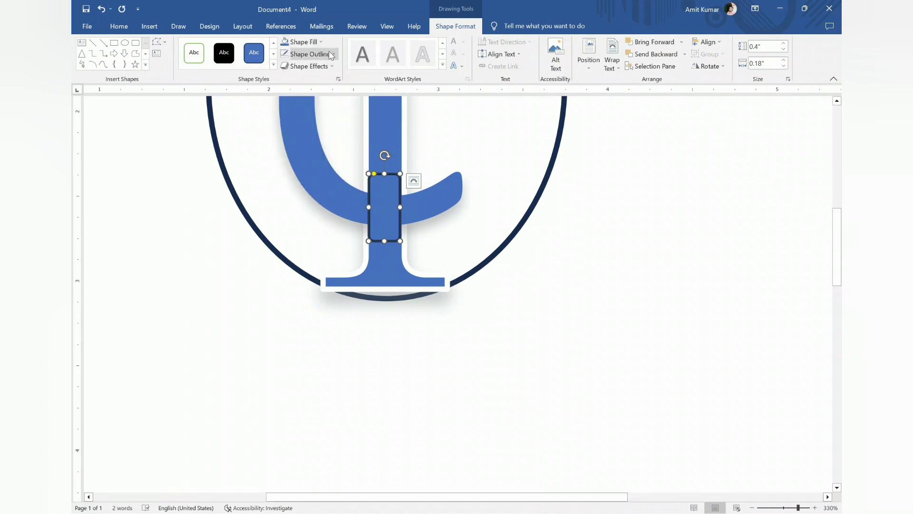
left_click(333, 54)
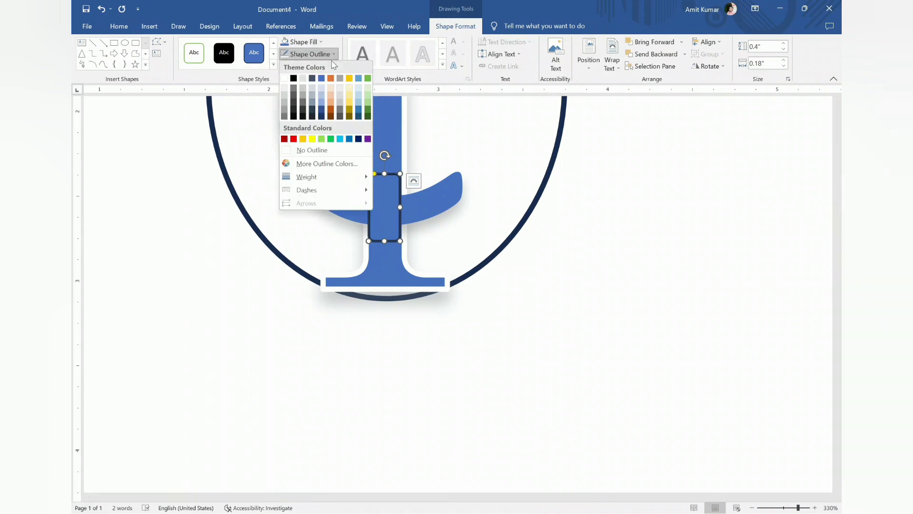
left_click(285, 78)
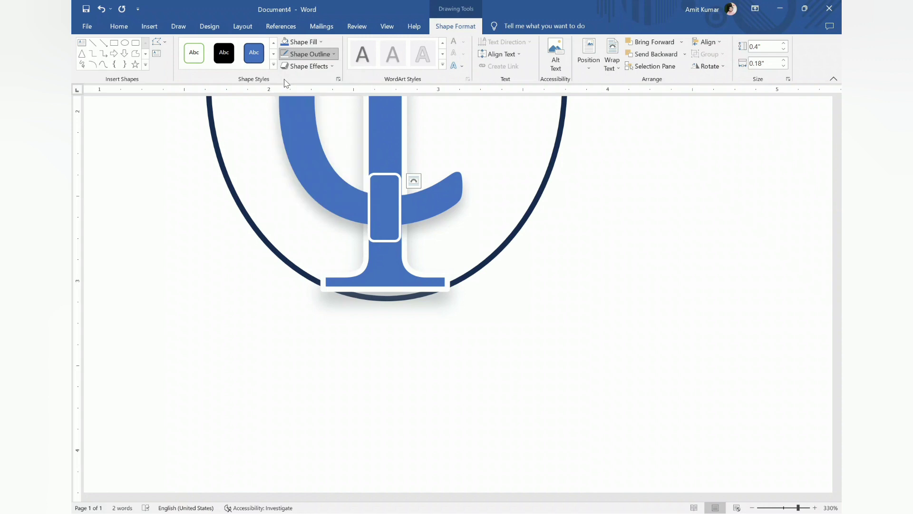
left_click(335, 54)
mouse_move(329, 178)
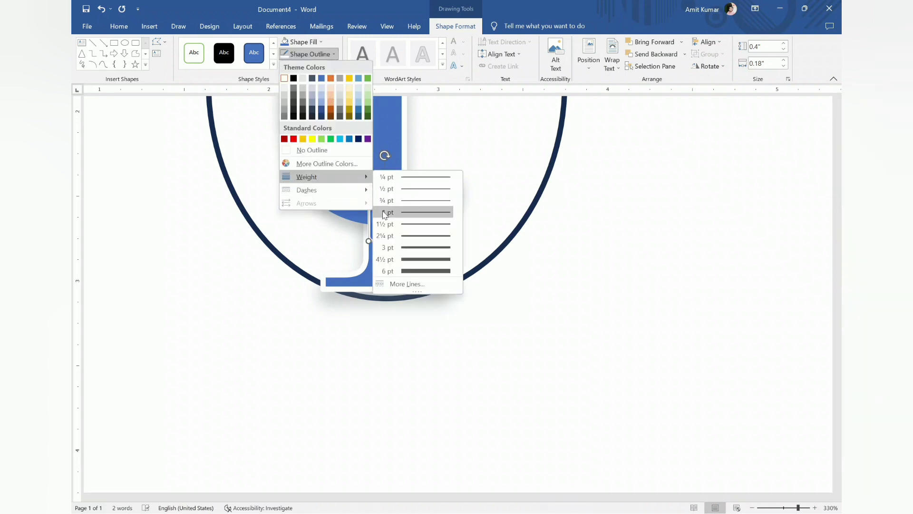
left_click(402, 236)
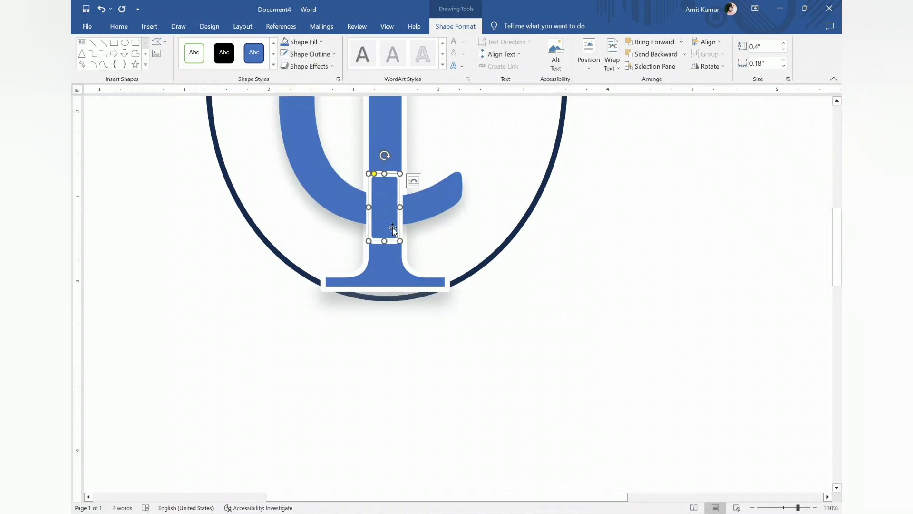
Nudge the rectangle slightly right and extend its left side to a width of 0.23" to match the T's outlined stem
key("ctrl+Right")
key("ctrl+Right")
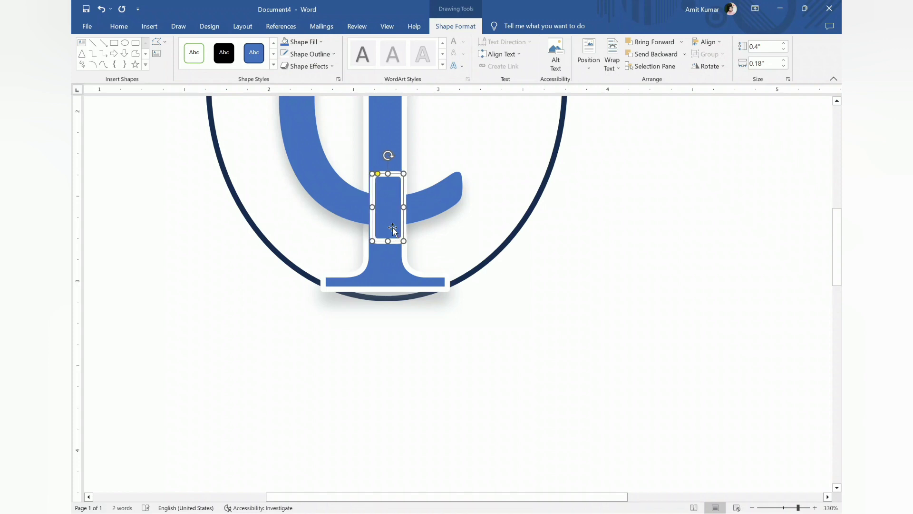
key("ctrl+Right")
key("ctrl+Right")
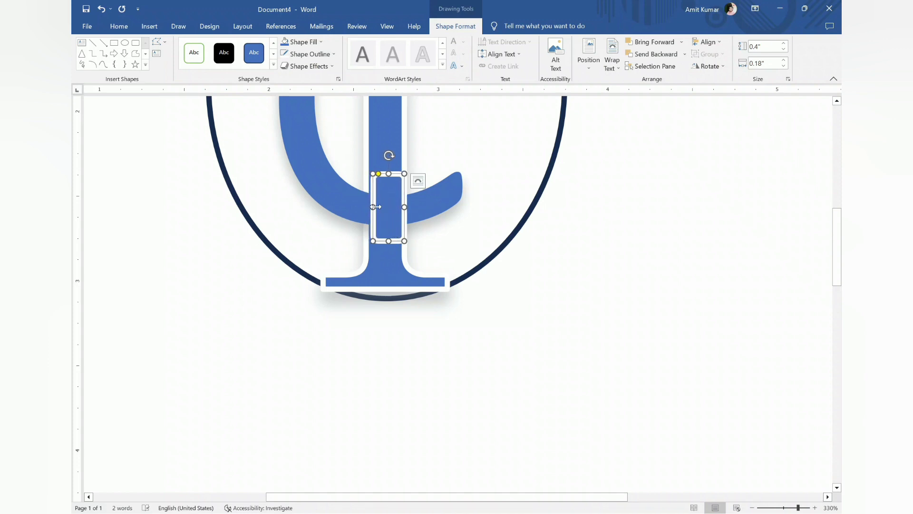
left_click_drag(372, 207, 366, 206)
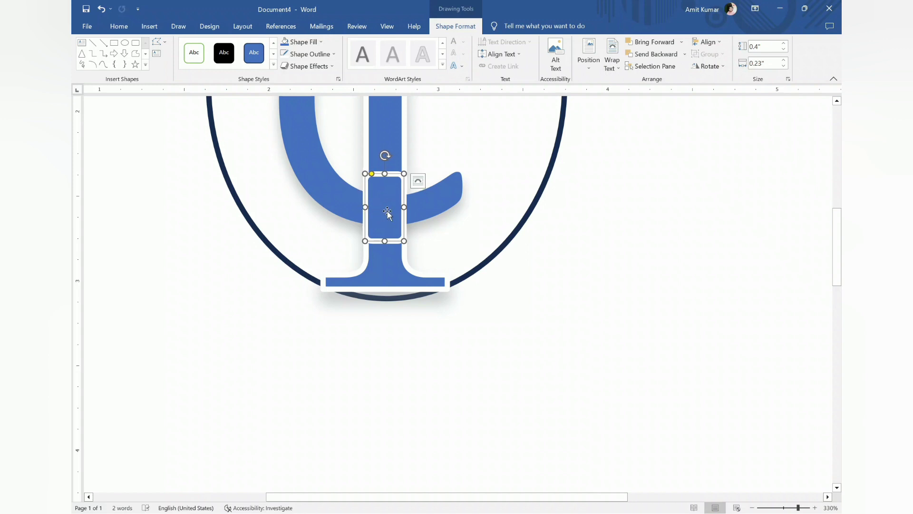
left_click(452, 233)
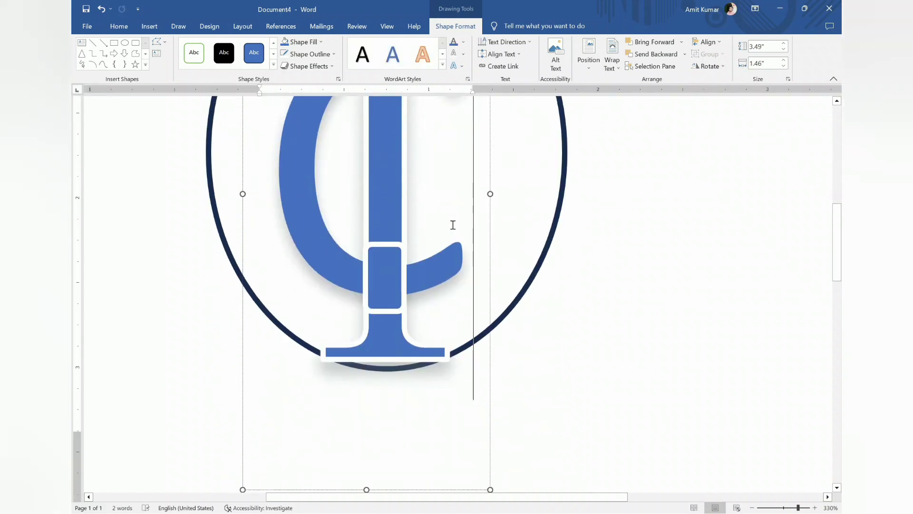
Place an outline-free copy of the small blue rectangle over the original on the T's stem
scroll(453, 225, "down", 1)
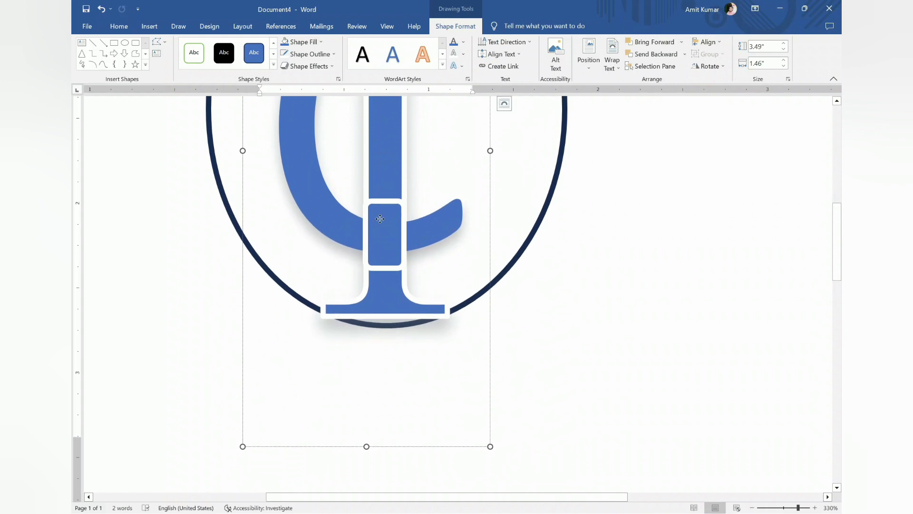
left_click(380, 219)
key("ctrl+c")
key("ctrl+v")
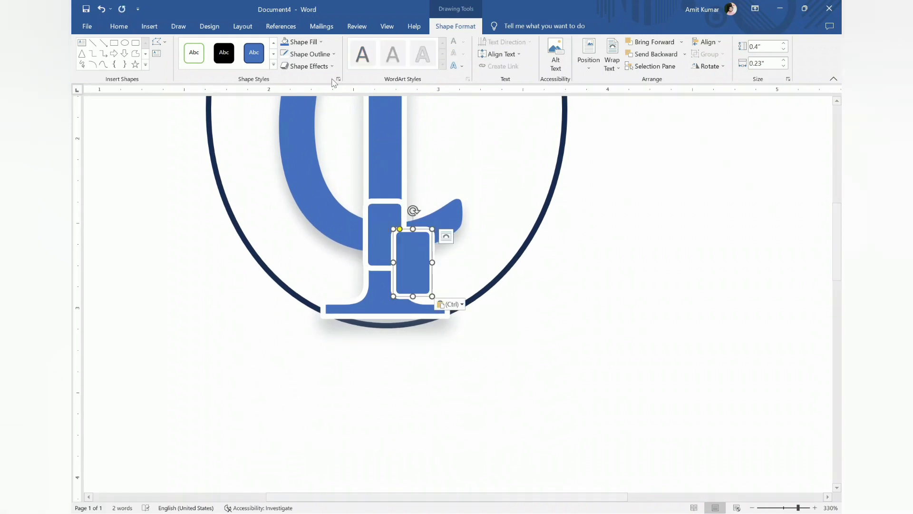
left_click(309, 54)
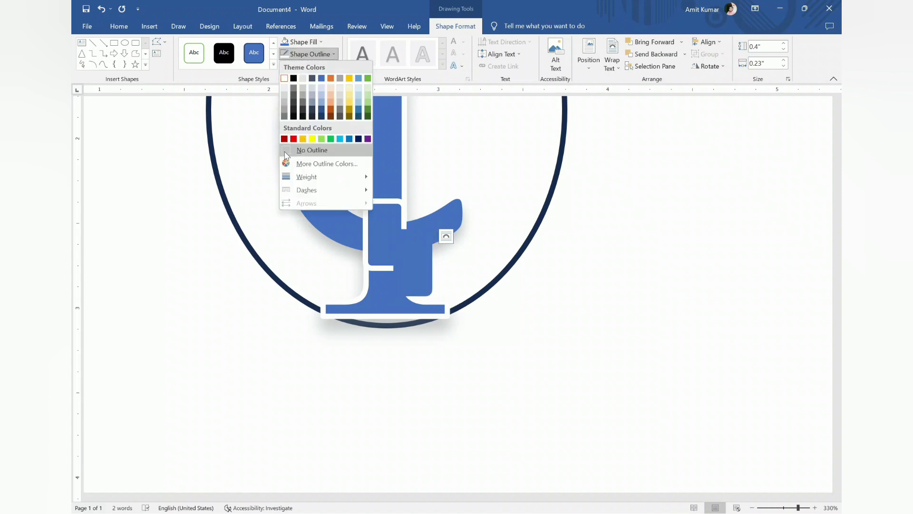
left_click(312, 150)
left_click_drag(419, 257, 389, 211)
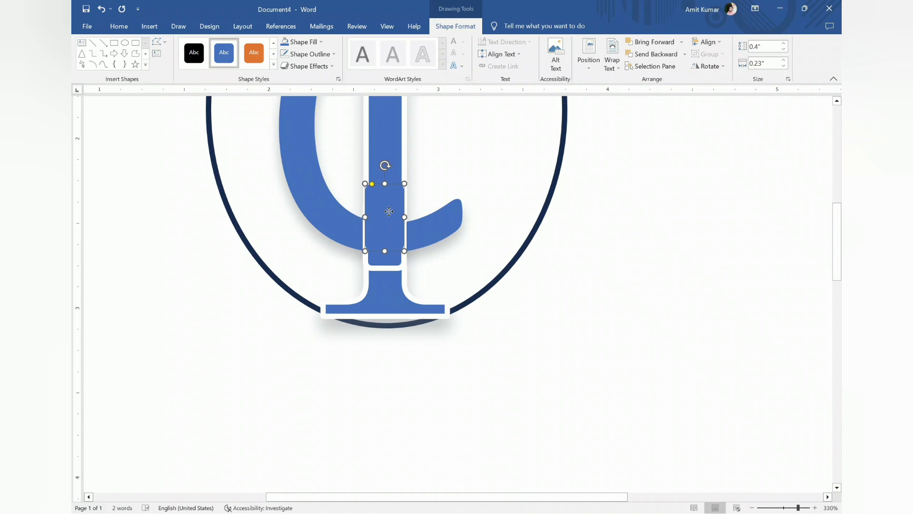
Resize the rectangle copy to 0.52" high and 0.2" wide and nudge it slightly down to blend with the T's stem
left_click_drag(385, 250, 386, 273)
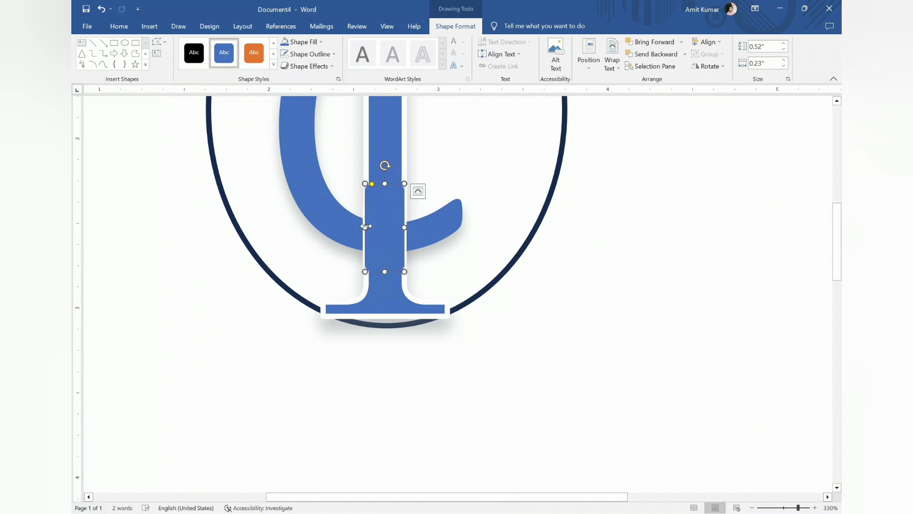
mouse_move(365, 226)
left_mouse_down()
mouse_move(402, 228)
mouse_move(369, 229)
left_mouse_up()
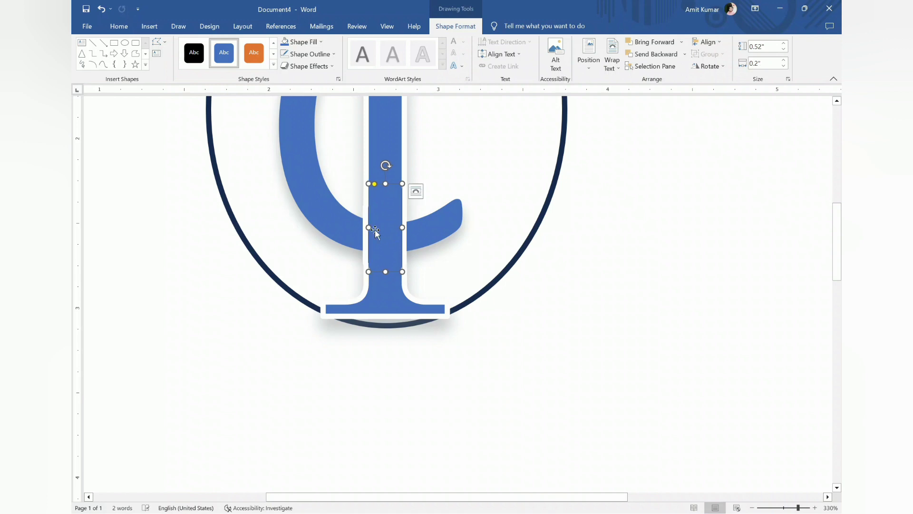
key("ctrl+Down")
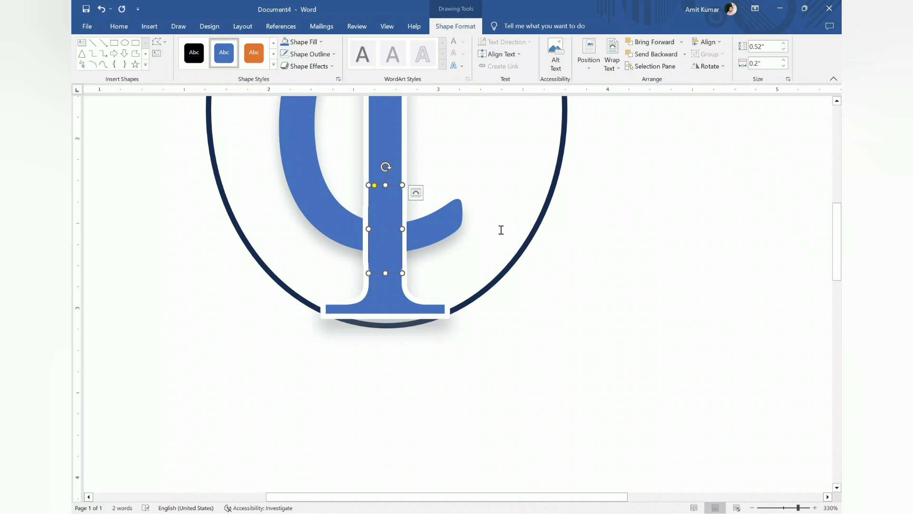
key("ctrl+Down")
Change the font colour of the letter C to light green
left_click(300, 192)
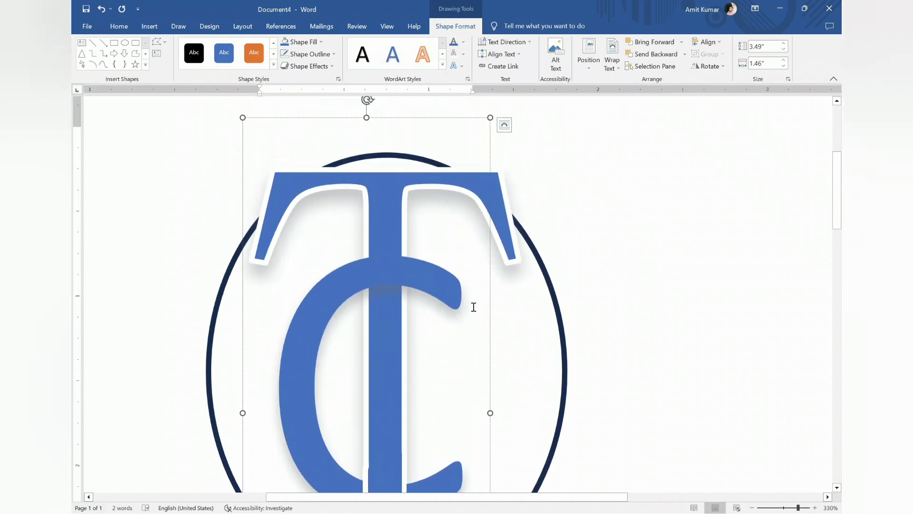
left_click(436, 285)
scroll(436, 283, "down", 2)
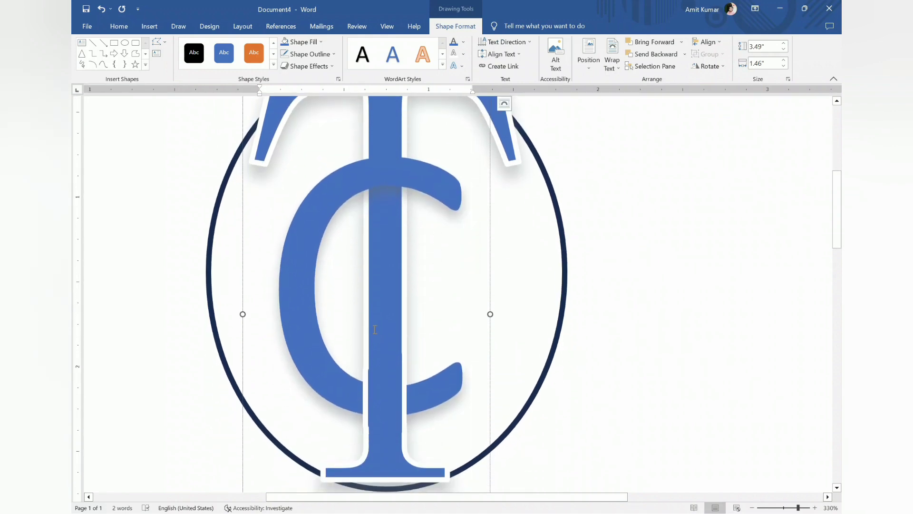
left_click_drag(445, 336, 347, 347)
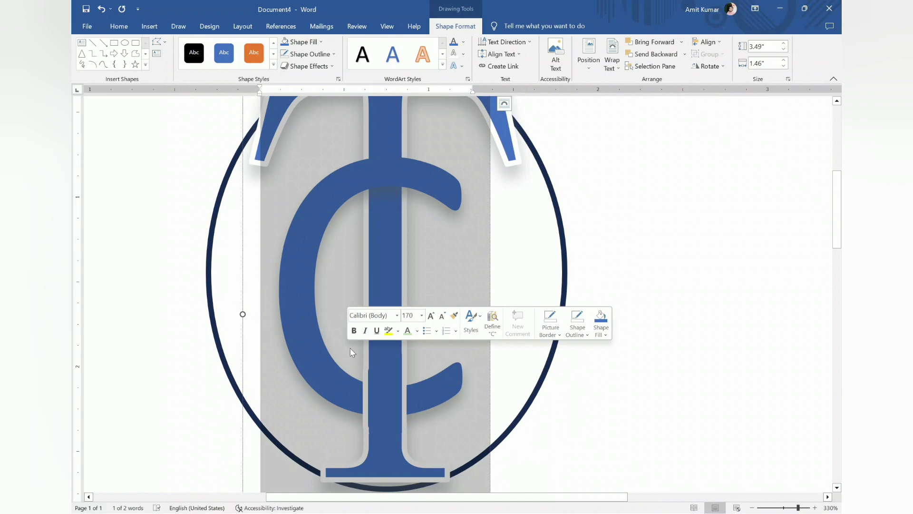
left_click(407, 333)
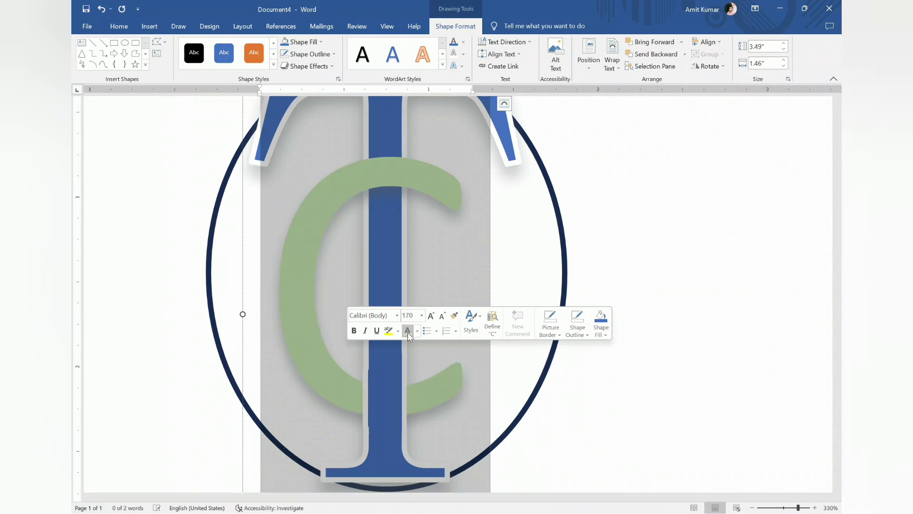
left_click(463, 262)
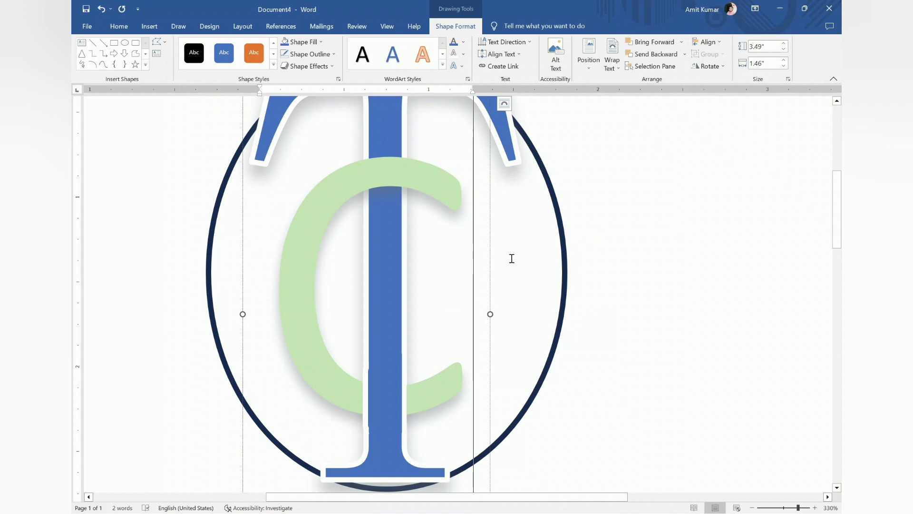
Give the green letter C a white text outline
double_click(310, 285)
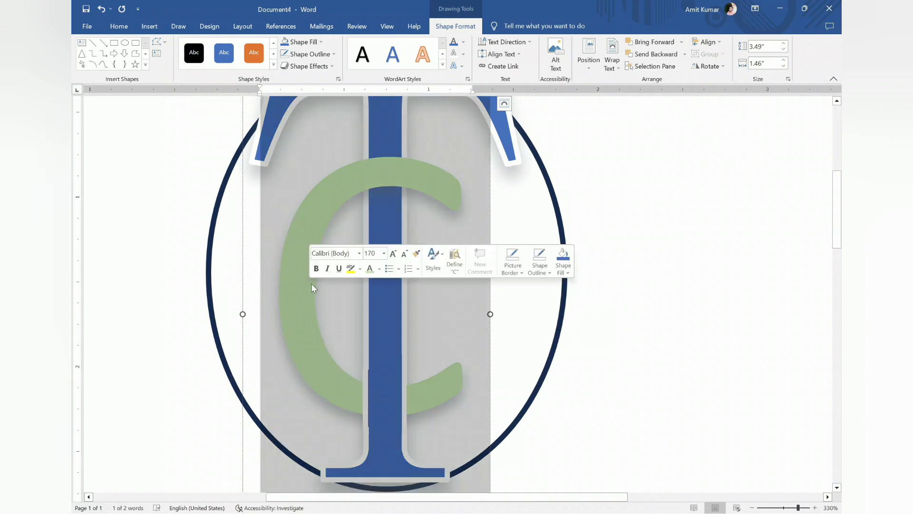
left_click(455, 54)
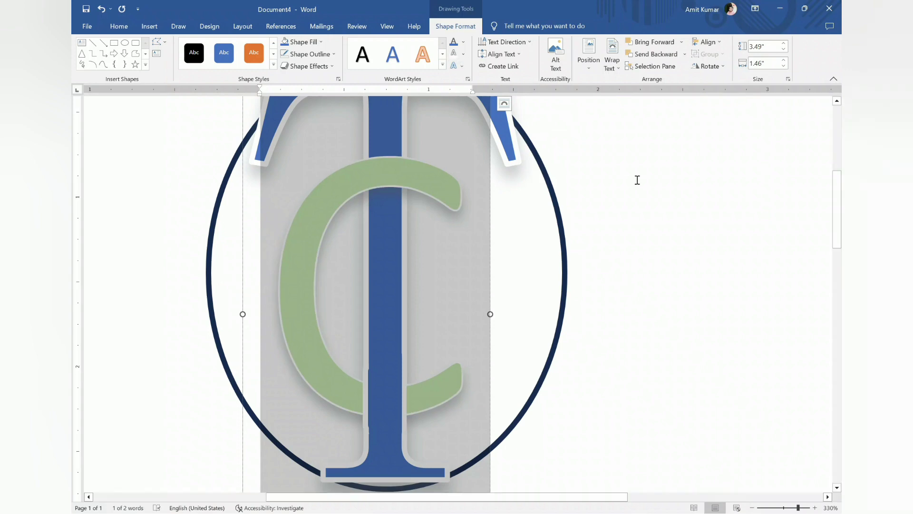
left_click(636, 179)
Examine the whole logo, including the overlap of the T and the green C inside the oval
scroll(631, 178, "down", 5)
scroll(632, 176, "down", 7)
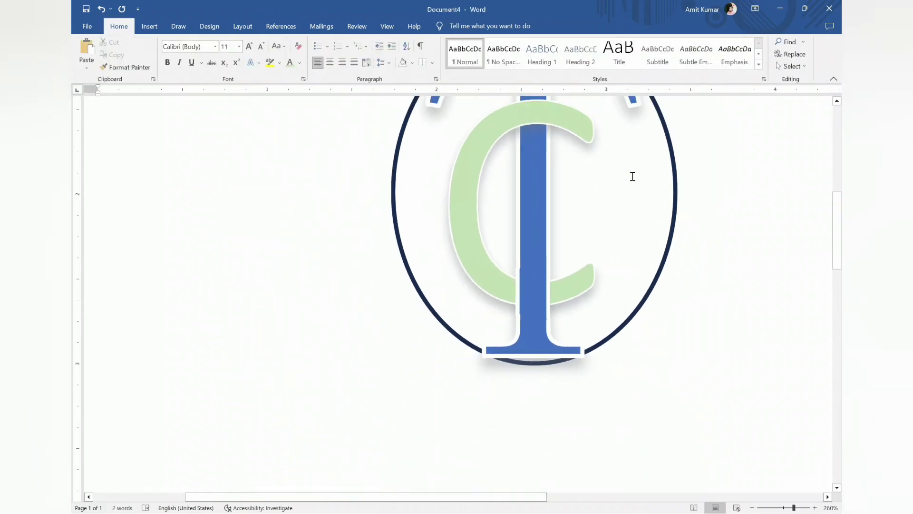
scroll(632, 176, "down", 7)
scroll(632, 176, "up", 4)
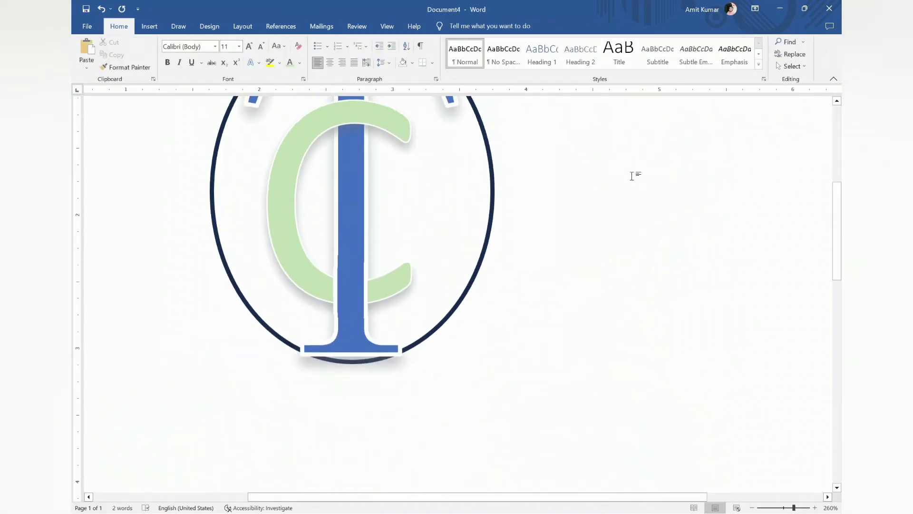
scroll(632, 176, "down", 8)
scroll(632, 176, "down", 2)
scroll(632, 176, "down", 2)
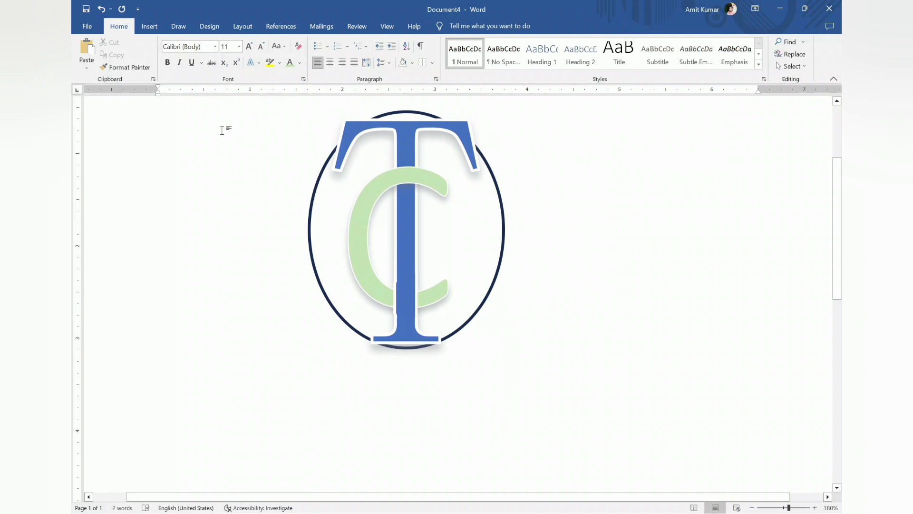
scroll(248, 168, "up", 1)
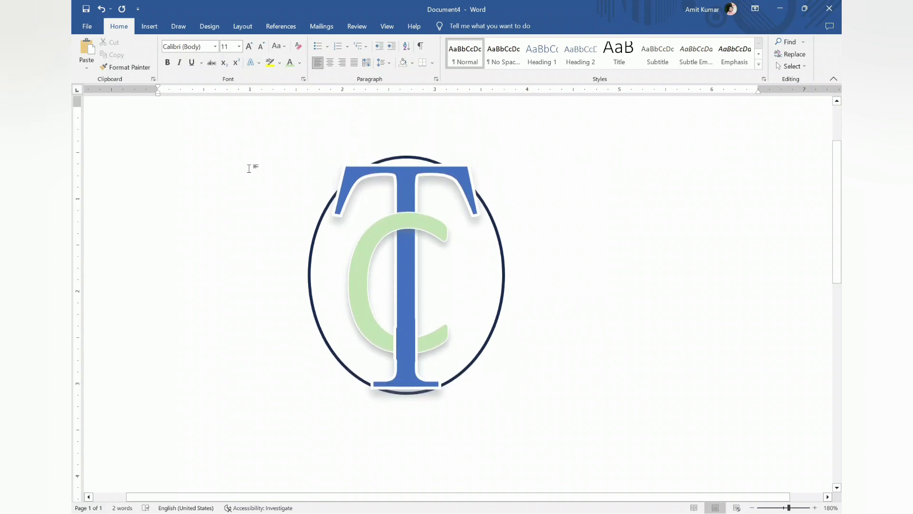
Insert a WordArt text in the solid blue style reading "Technology & Code"
left_click(150, 26)
left_click(642, 53)
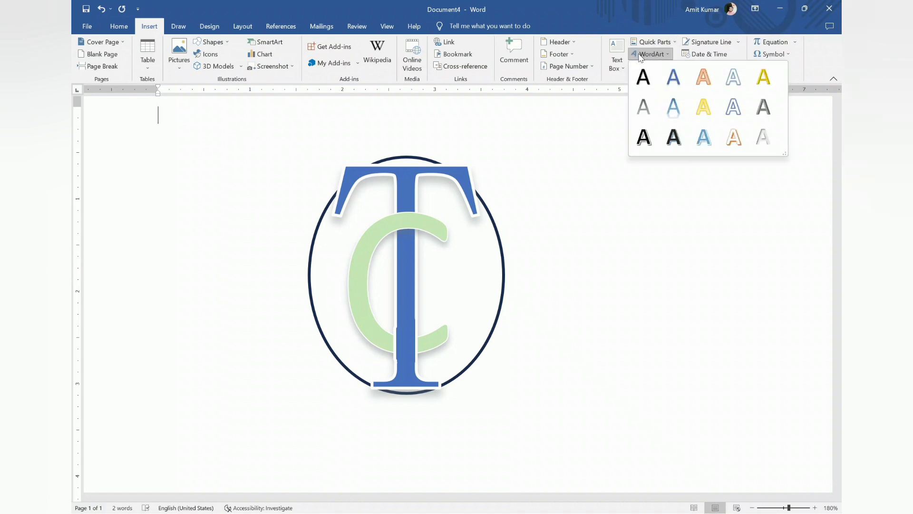
left_click(674, 75)
key("BackSpace")
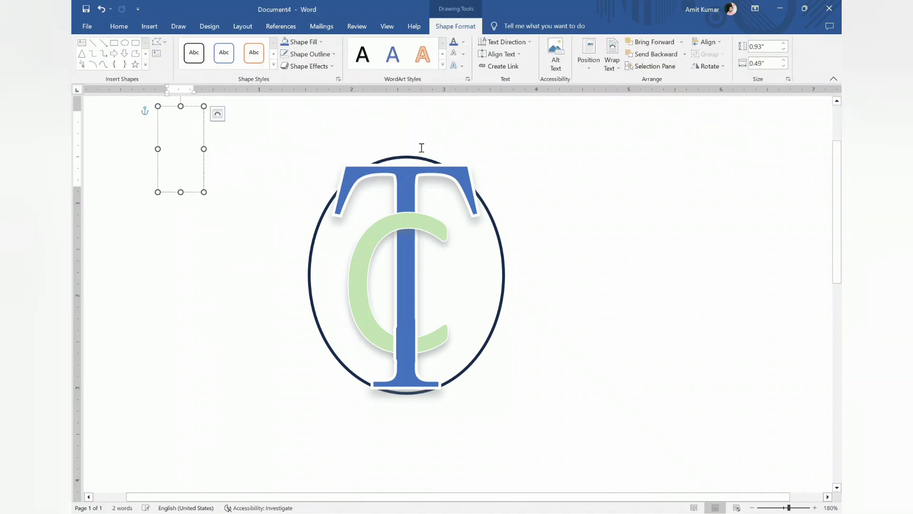
type("Technolo")
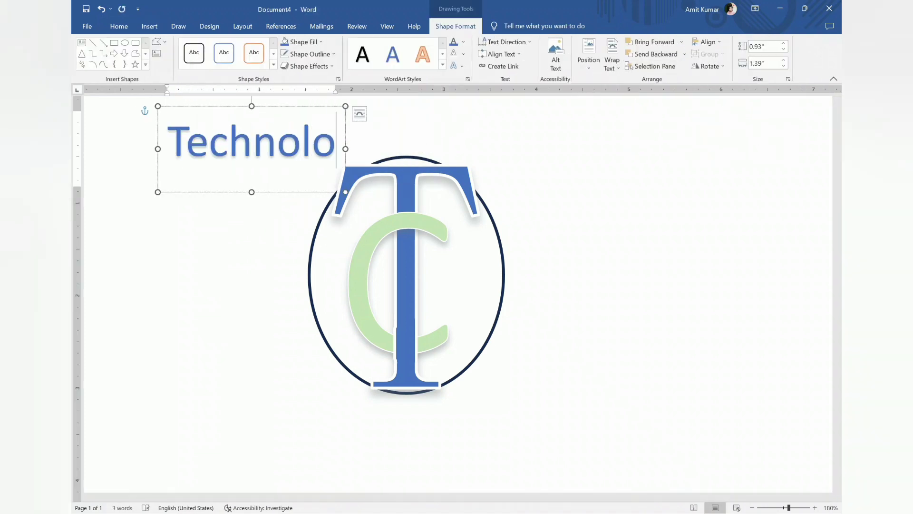
type("gy &")
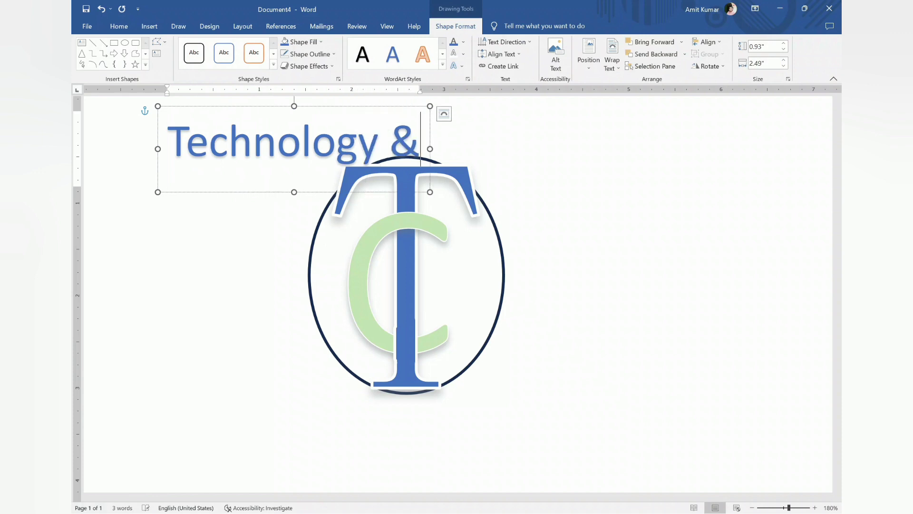
type(" Code")
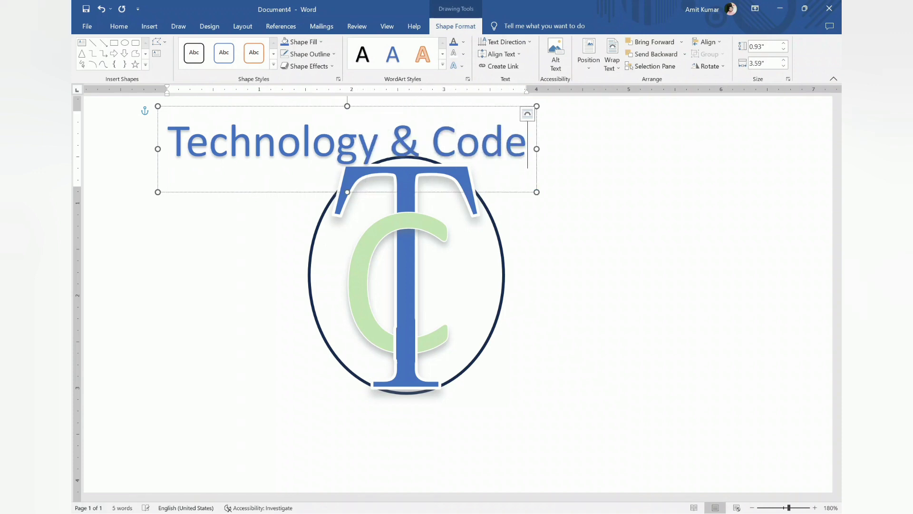
Reduce the "Technology & Code" font size to 22 and move the text to the bottom of the oval
left_click_drag(514, 160, 239, 171)
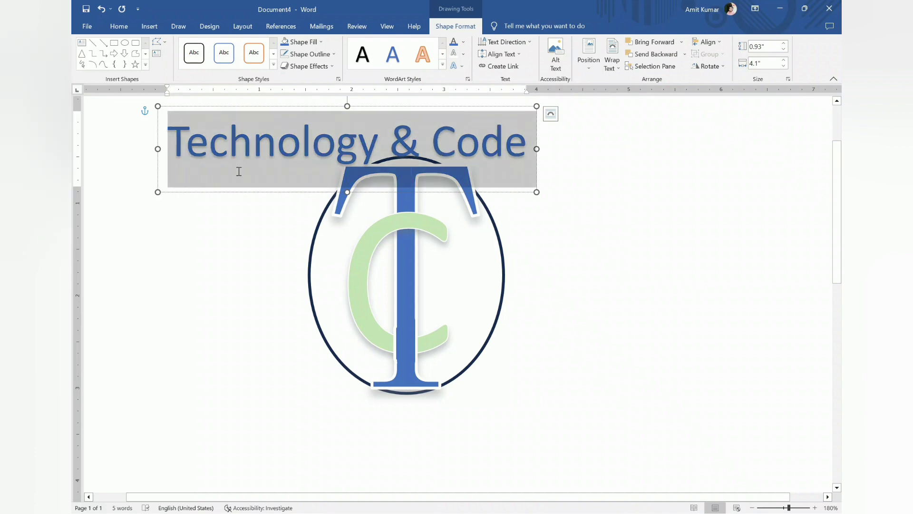
left_click(335, 139)
left_click(335, 138)
left_click(334, 139)
left_click(334, 139)
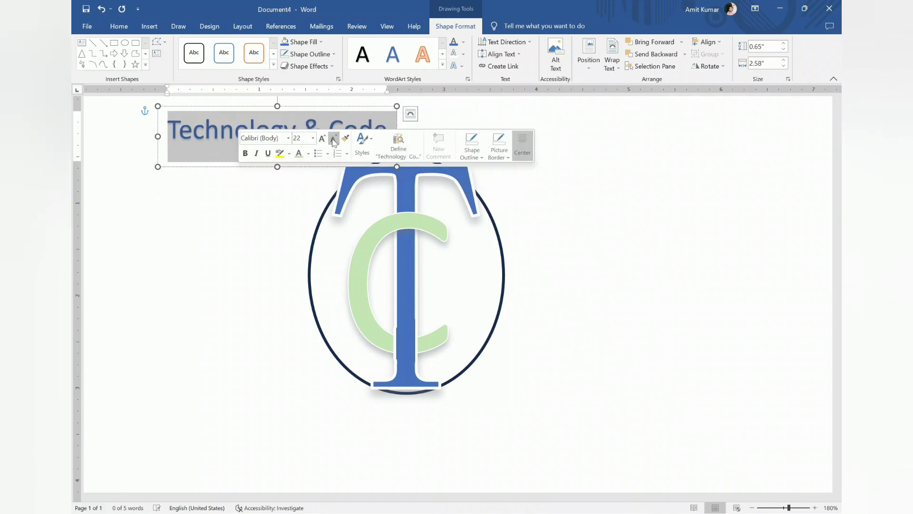
left_click_drag(379, 110, 309, 414)
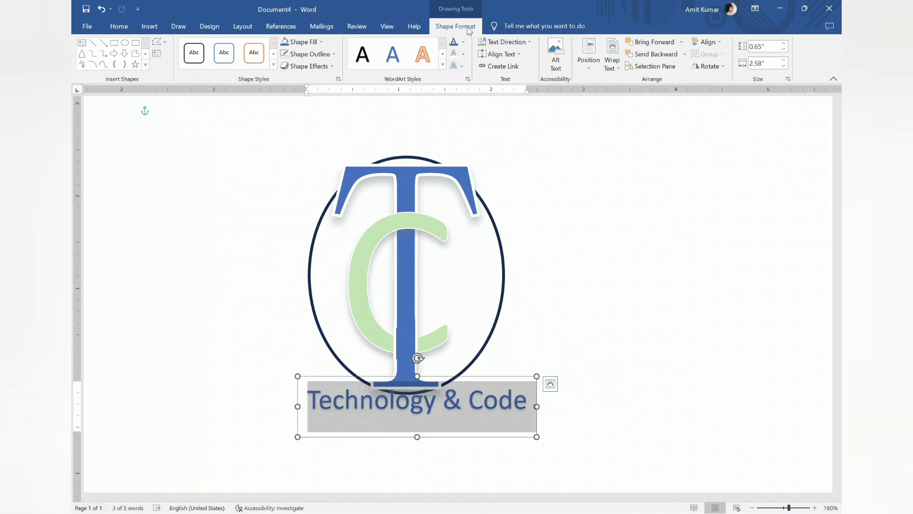
Apply the downward arch Transform text effect to "Technology & Code"
left_click(458, 66)
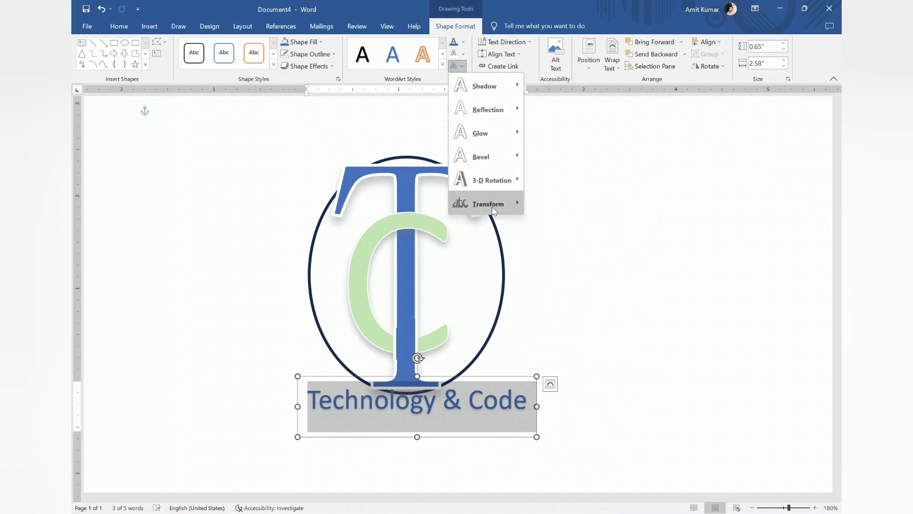
mouse_move(500, 215)
left_click(568, 243)
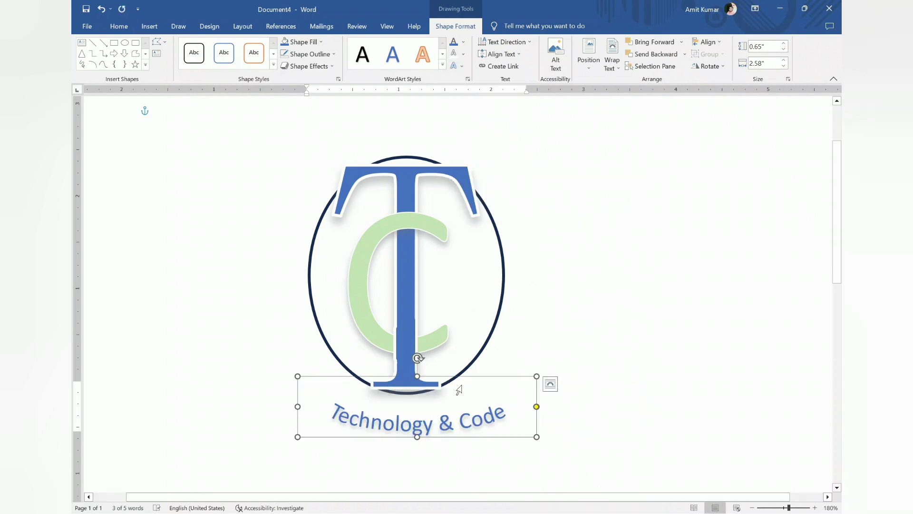
Enlarge the arched text's box to 2.73" high and 2.99" wide and centre it so the text follows the oval's lower edge
left_click_drag(417, 375, 357, 182)
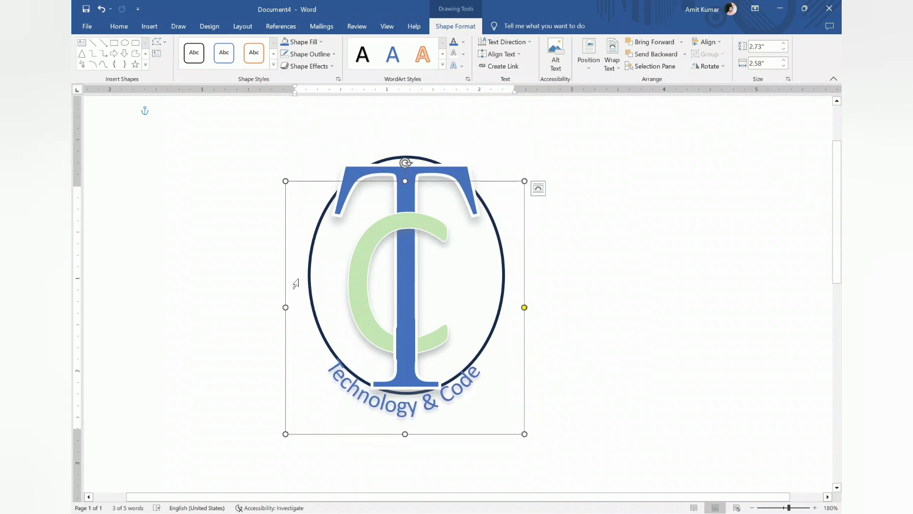
left_click_drag(285, 307, 267, 307)
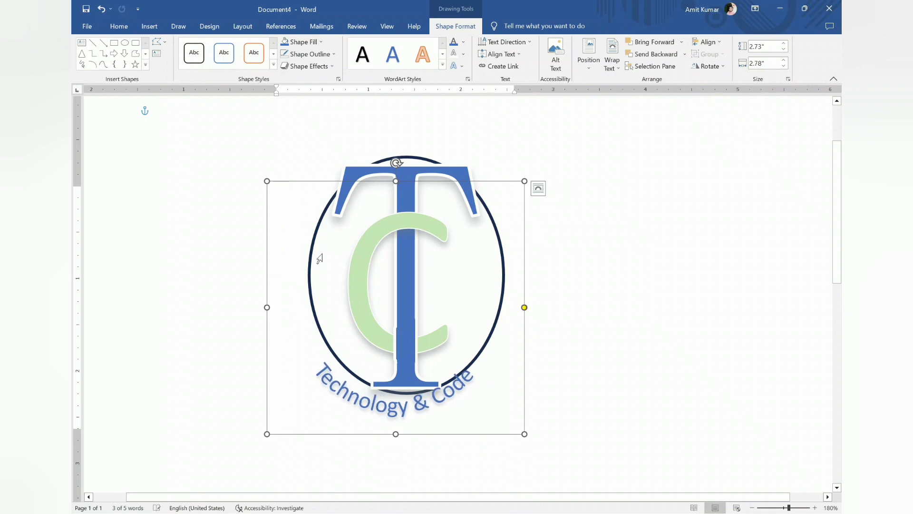
left_click_drag(380, 180, 391, 179)
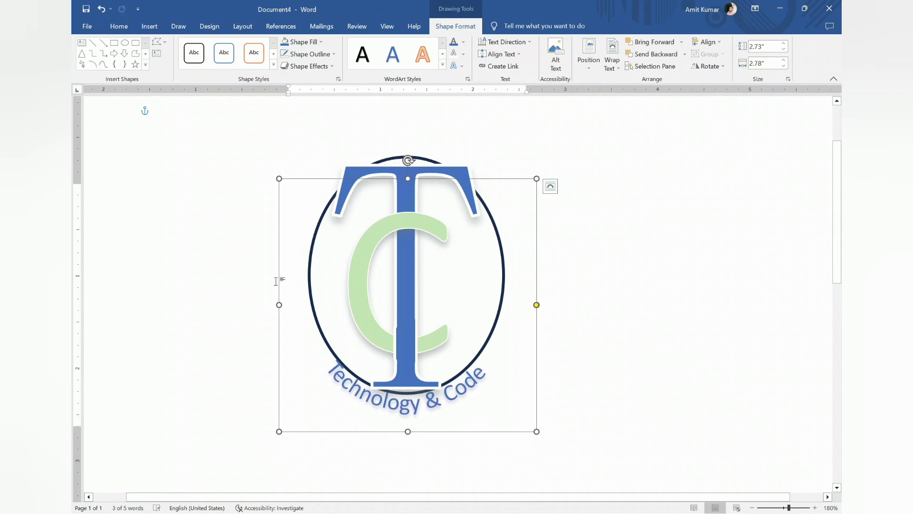
left_click_drag(278, 306, 260, 305)
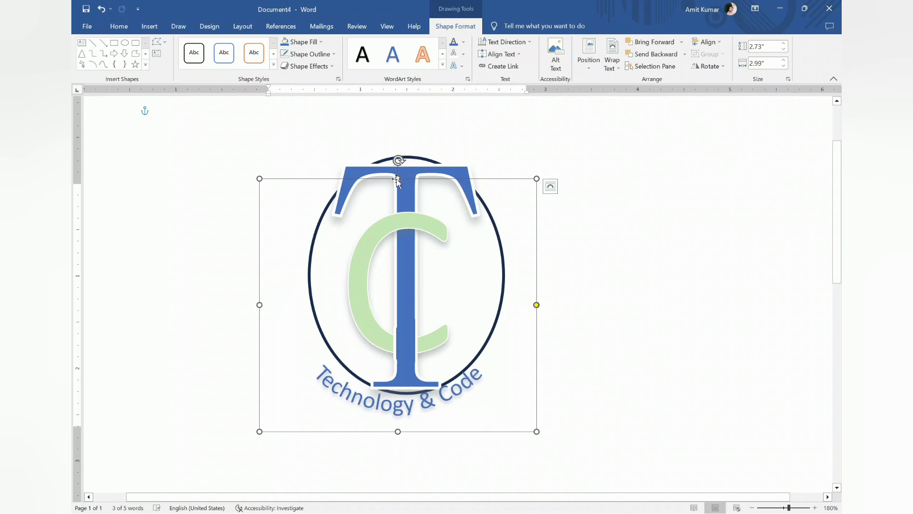
left_click_drag(383, 178, 391, 178)
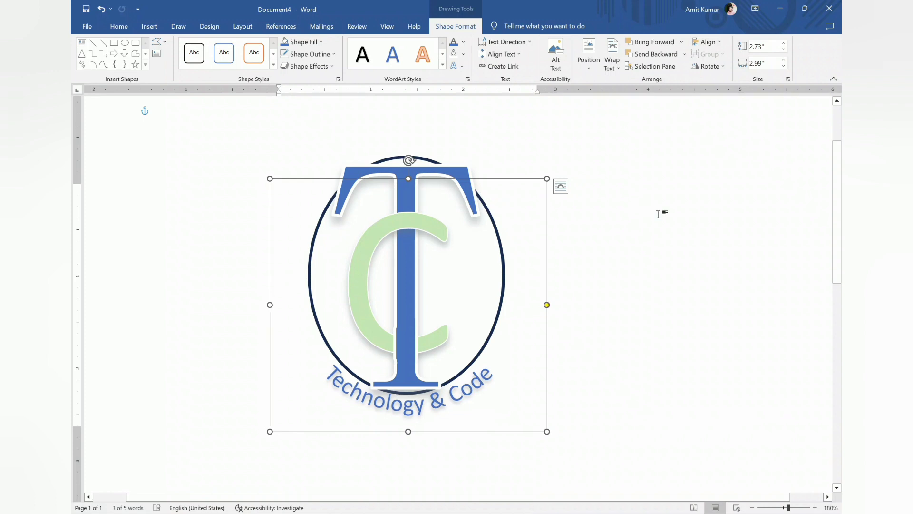
left_click(643, 216)
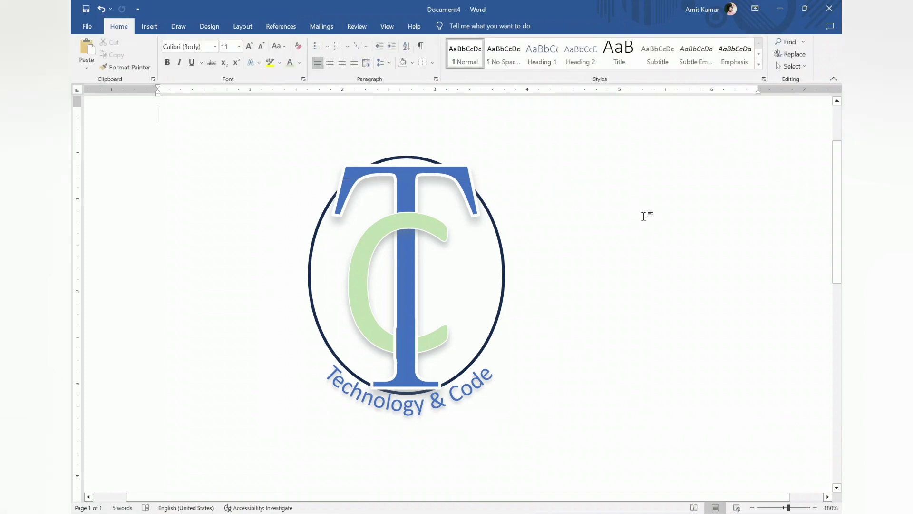
Insert a WordArt text reading "#" in the black style with the blue hard shadow
left_click(149, 27)
left_click(634, 56)
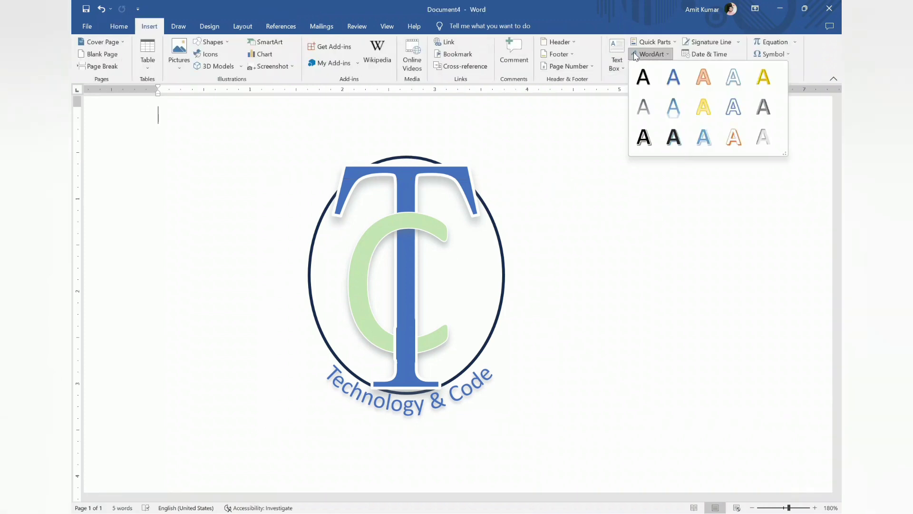
left_click(674, 136)
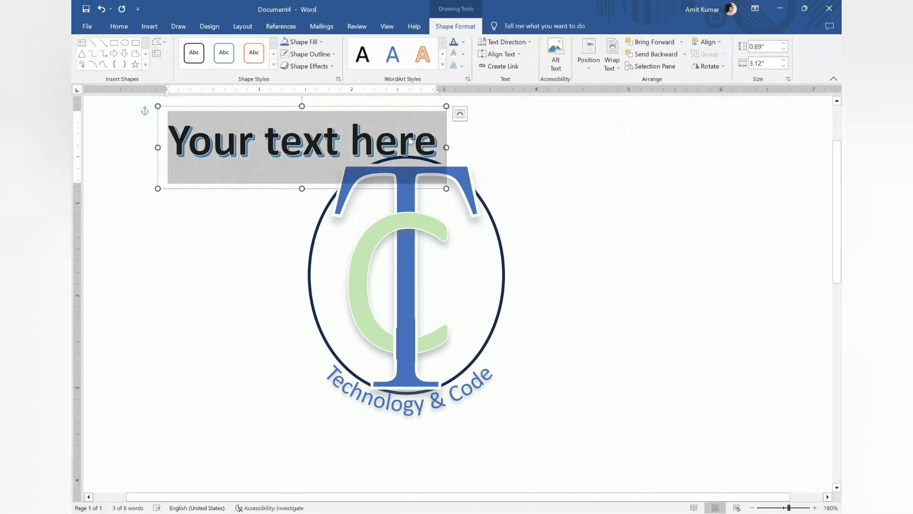
key("BackSpace")
type("#")
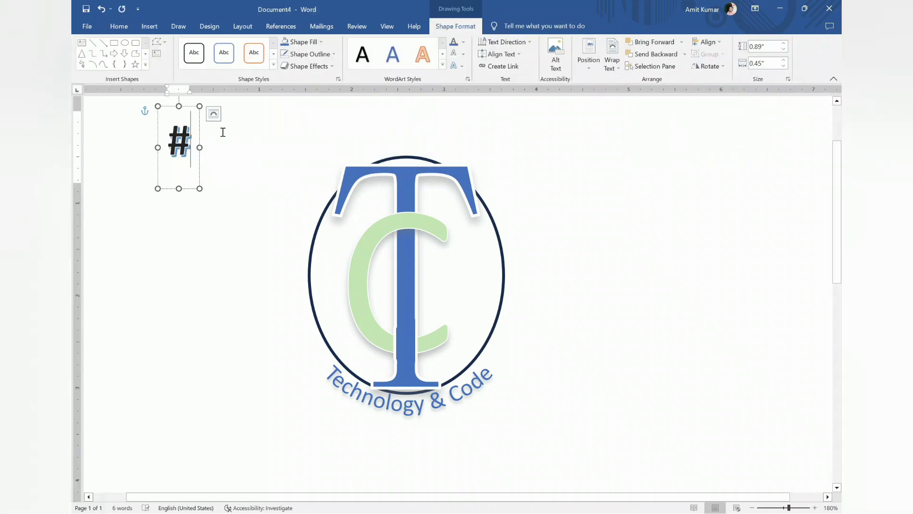
Move the "#" inside the oval, just outside the opening of the letter C
left_click(199, 133)
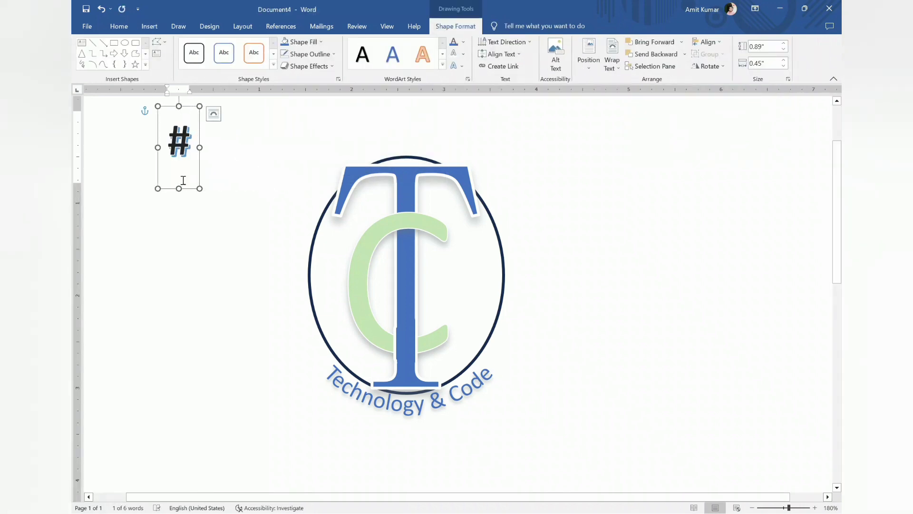
left_click_drag(202, 175, 465, 328)
left_click(556, 300)
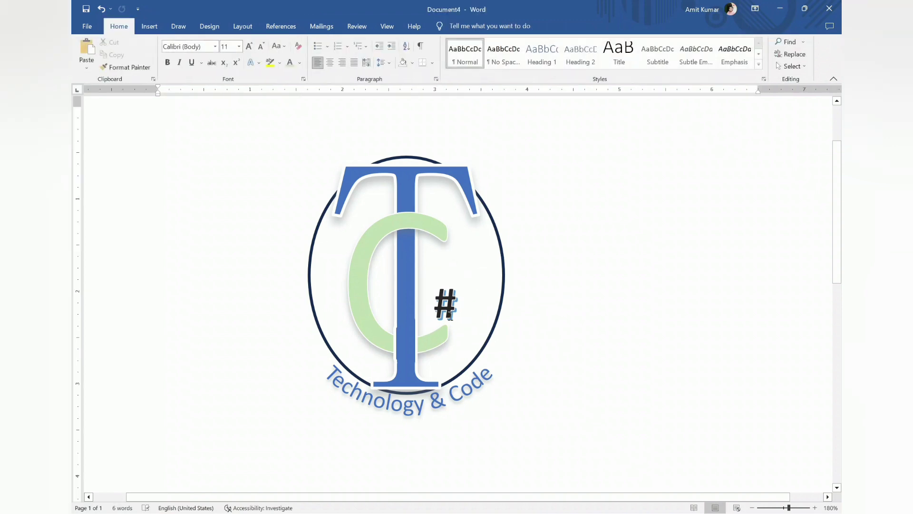
left_click(457, 312)
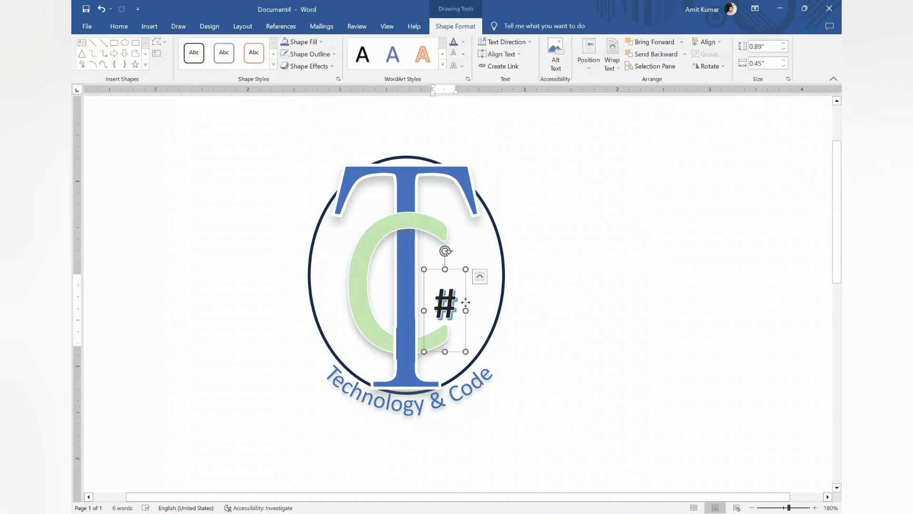
left_click_drag(466, 302, 481, 303)
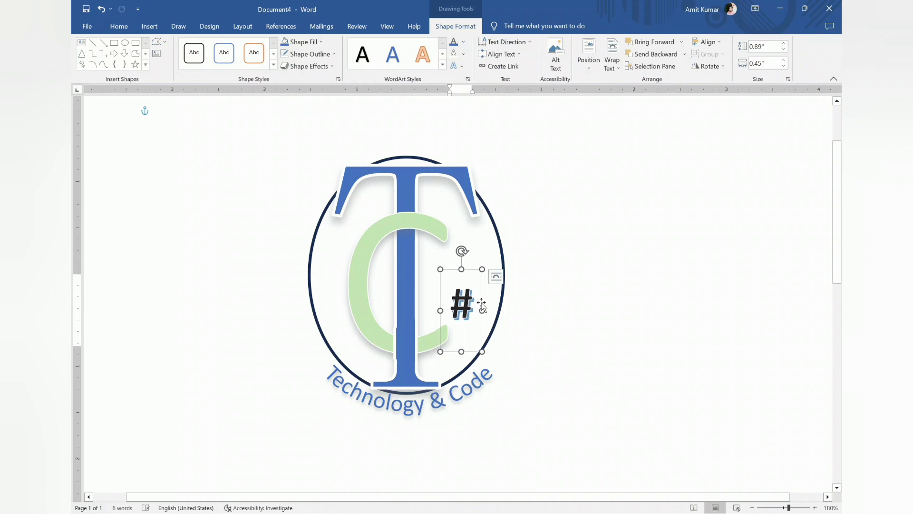
Draw a five-point star about 0.17" high and 0.13" wide above the "#", with a gray fill and no outline
left_click(136, 65)
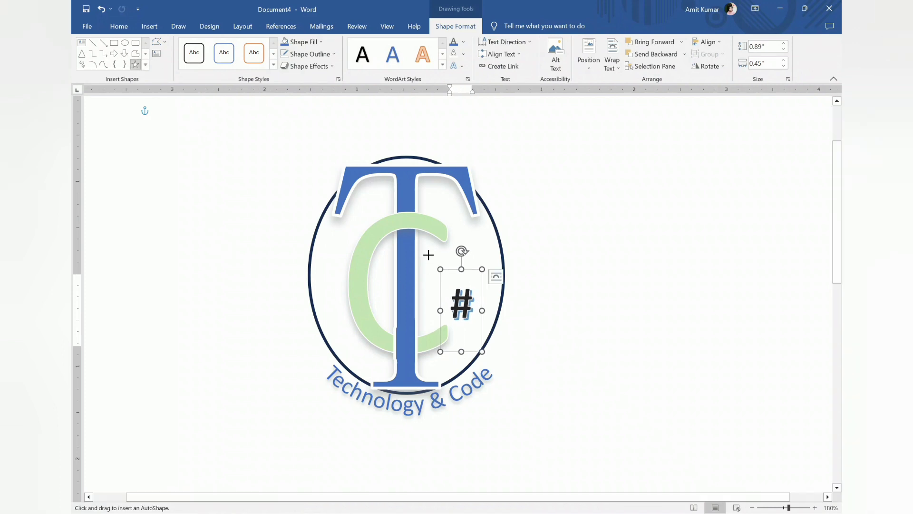
left_click_drag(428, 254, 441, 269)
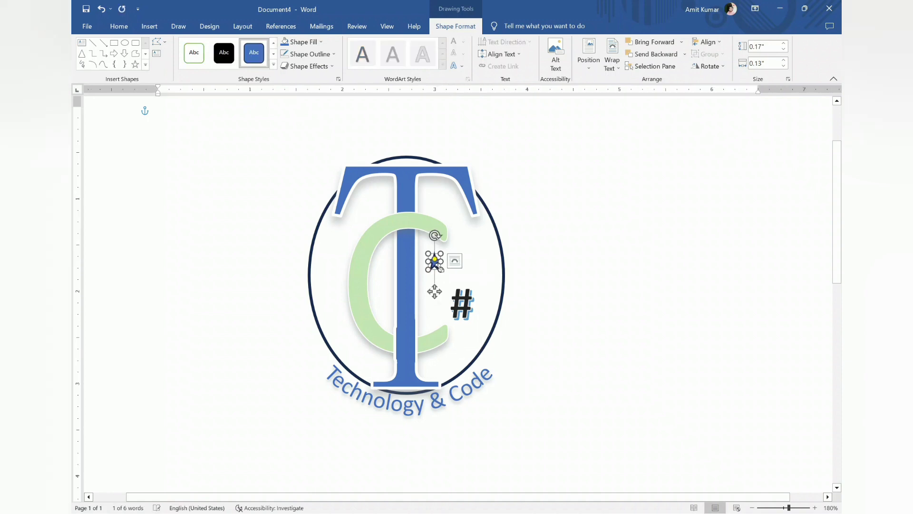
left_click(321, 42)
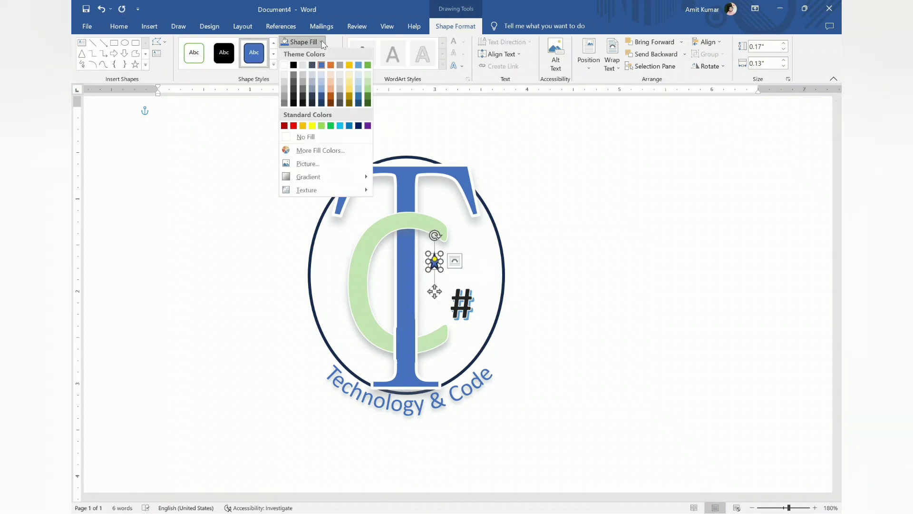
left_click(284, 93)
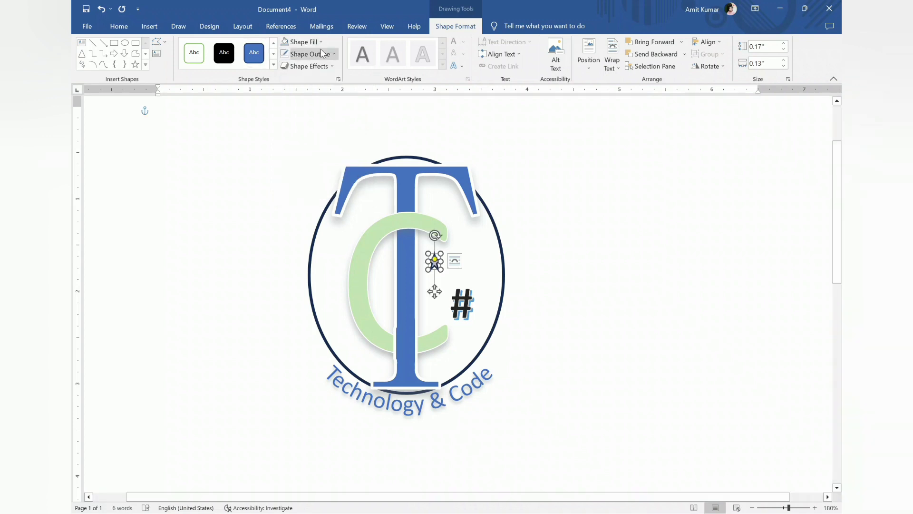
left_click(307, 55)
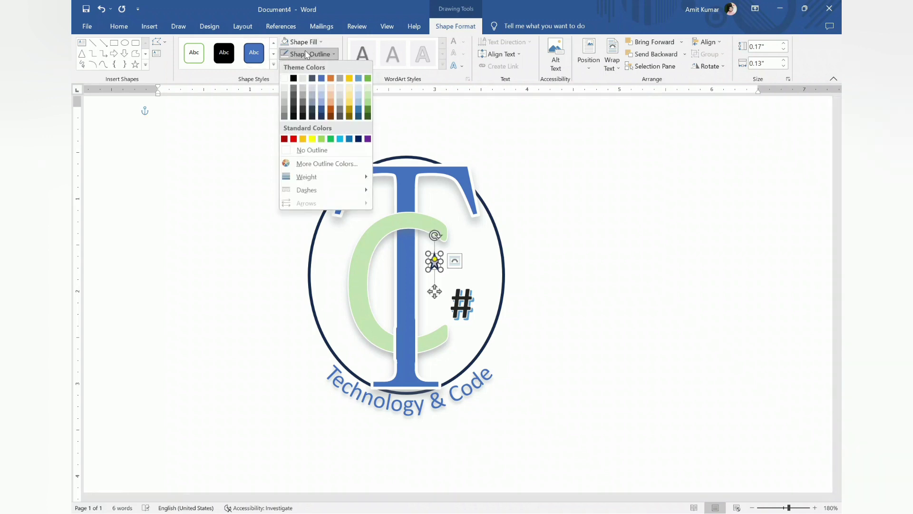
left_click(294, 151)
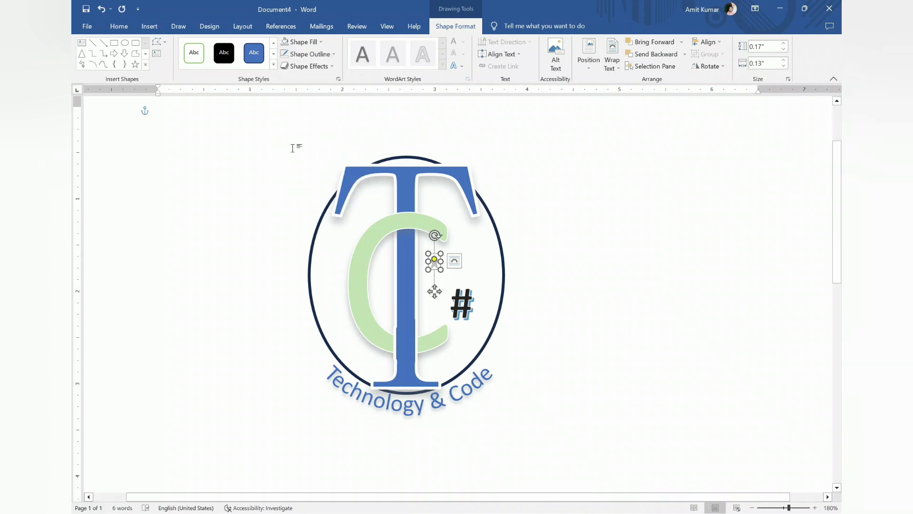
Stretch the star to about 0.22" high and add two copies, arranging the three stars in a triangle above the "#"
left_click_drag(441, 269, 442, 275)
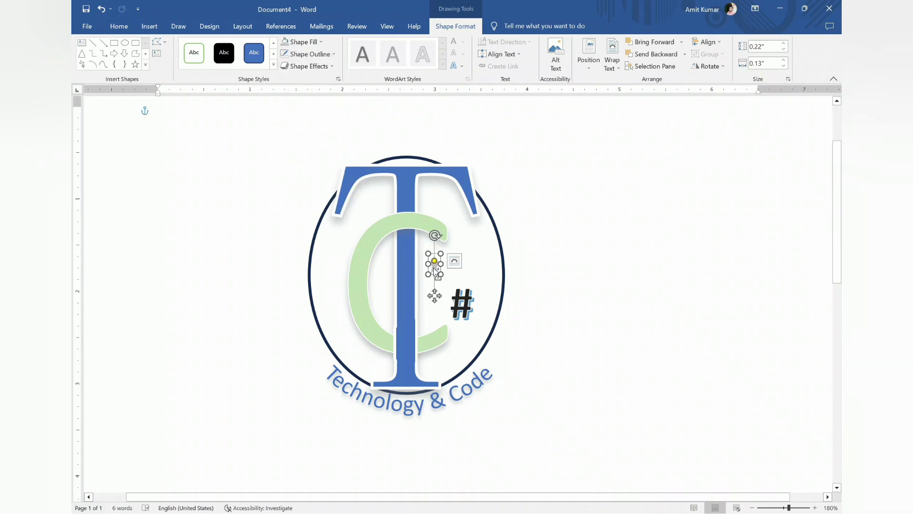
right_click(434, 268)
key("ctrl+v")
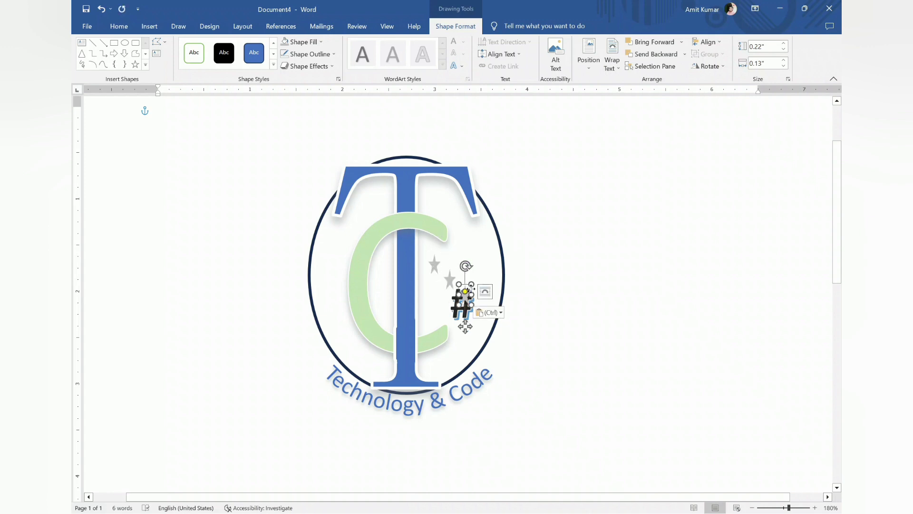
left_click_drag(471, 289, 472, 263)
left_click(586, 262)
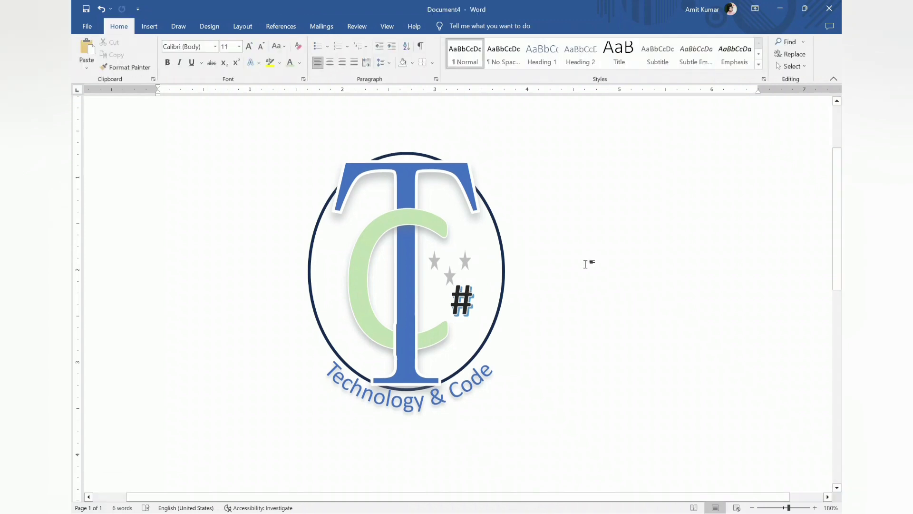
scroll(585, 264, "down", 1)
scroll(586, 262, "down", 4)
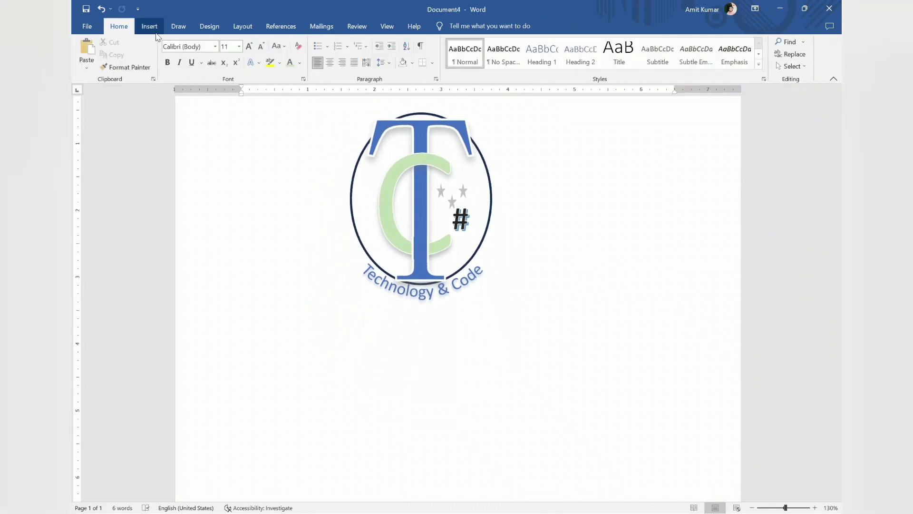